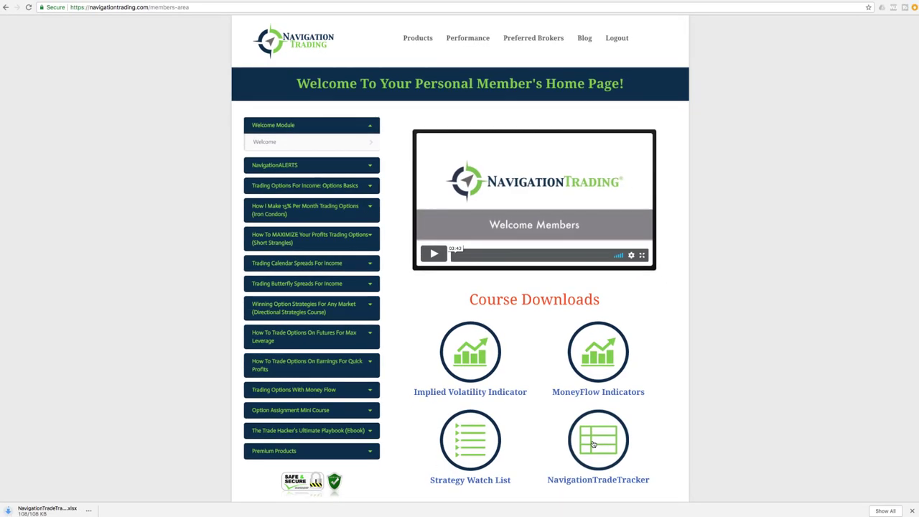
Step: Open the finished NavigationTradeTracker .xlsx download from Chrome's download bar in Excel
{"action": "left_click", "coordinate": [88, 510]}
{"action": "left_click", "coordinate": [102, 471]}
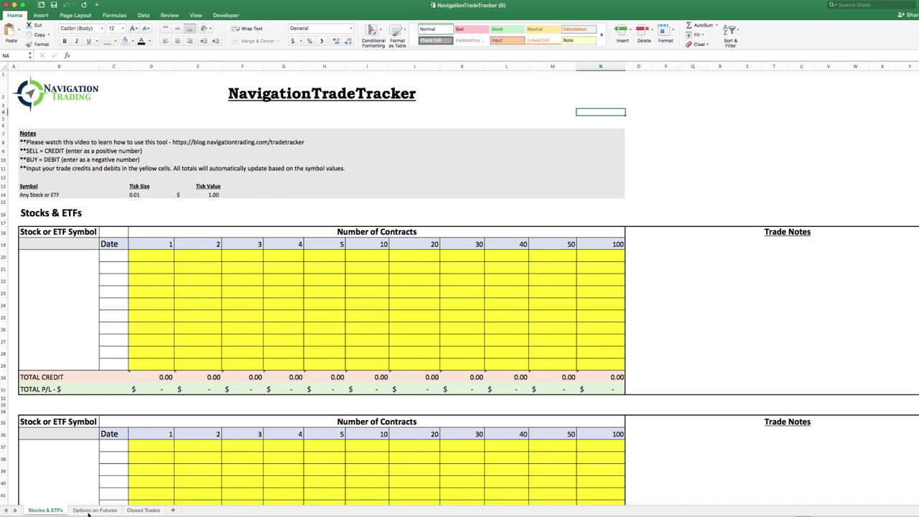
Step: Look over the Options on Futures and Closed Trades sheets, return to Stocks & ETFs, and exit full screen
{"action": "left_click", "coordinate": [95, 511]}
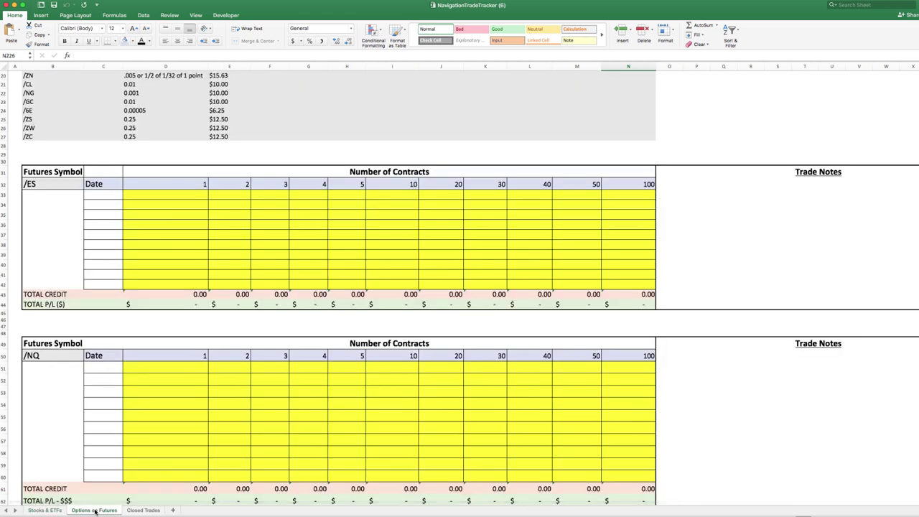
{"action": "left_click", "coordinate": [137, 510]}
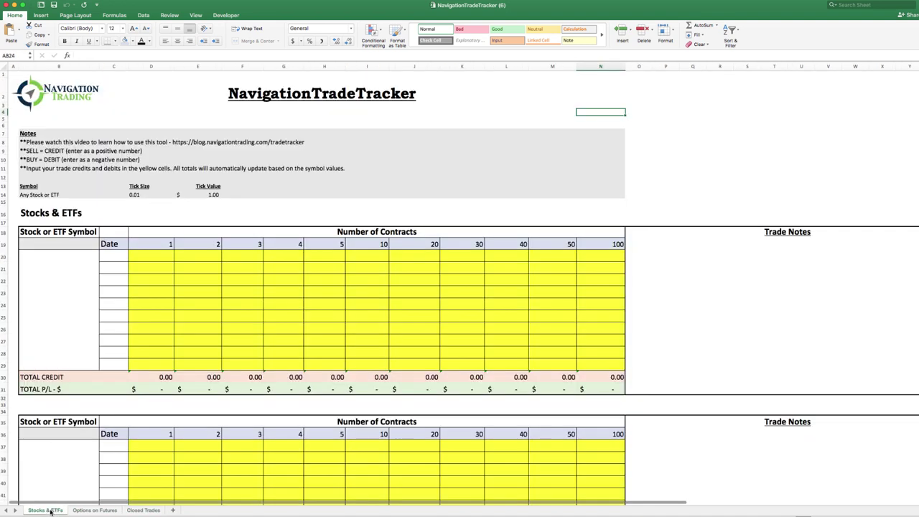
{"action": "left_click", "coordinate": [52, 510]}
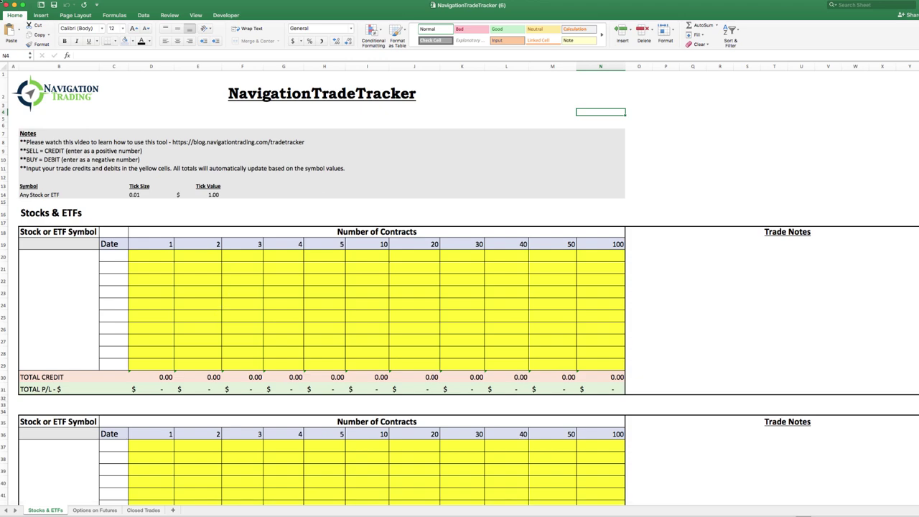
{"action": "key", "text": "ctrl+super+f"}
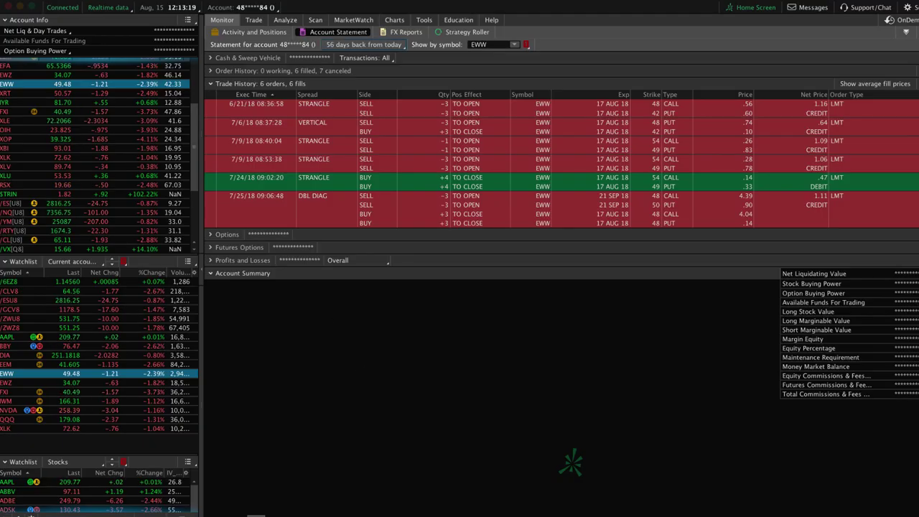
Step: Position the Excel window below thinkorswim's EWW trade history and scroll to the Stocks & ETFs table
{"action": "key", "text": "super+Tab"}
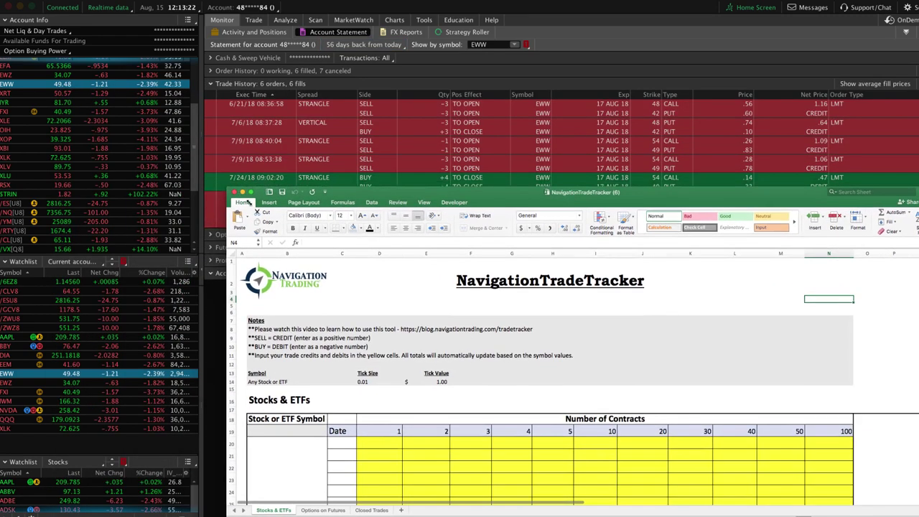
{"action": "left_click_drag", "start_coordinate": [247, 203], "coordinate": [206, 229]}
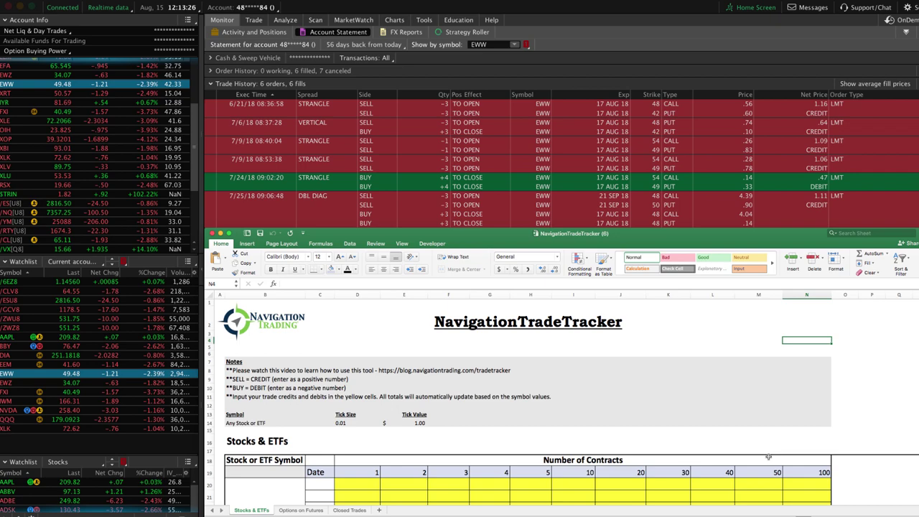
{"action": "scroll", "coordinate": [596, 425], "scroll_direction": "down", "scroll_amount": 5}
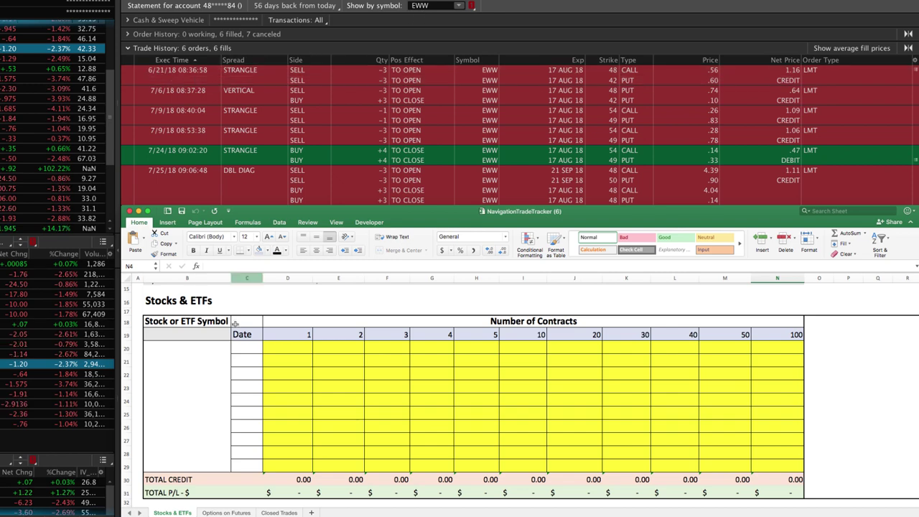
Step: Enter EWW as the symbol in B19 and 6/21/18 as the first trade date in C20
{"action": "left_click", "coordinate": [202, 335]}
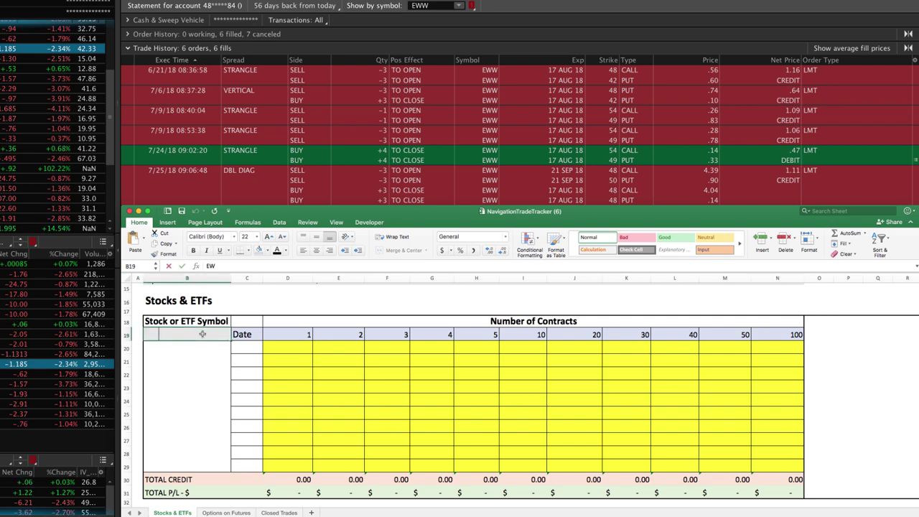
{"action": "type", "text": "EWW"}
{"action": "left_click", "coordinate": [214, 375]}
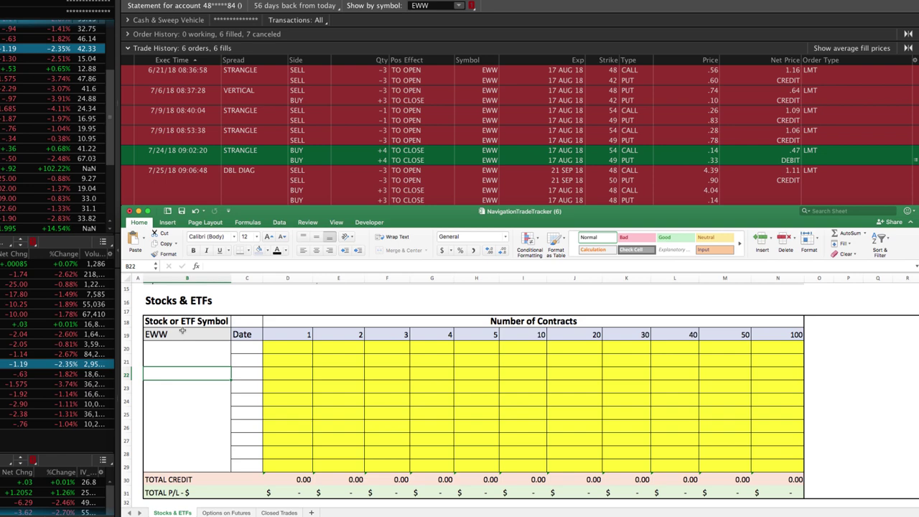
{"action": "left_click", "coordinate": [244, 348]}
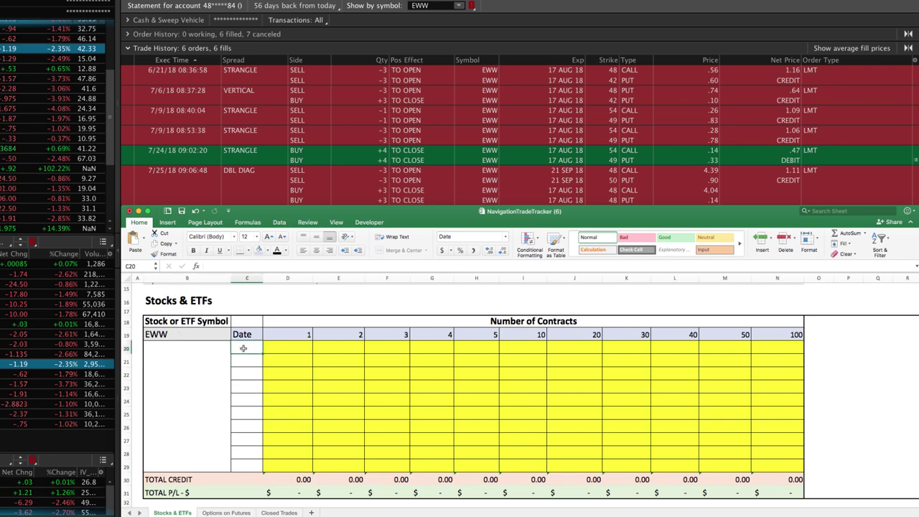
{"action": "type", "text": "6/21/18"}
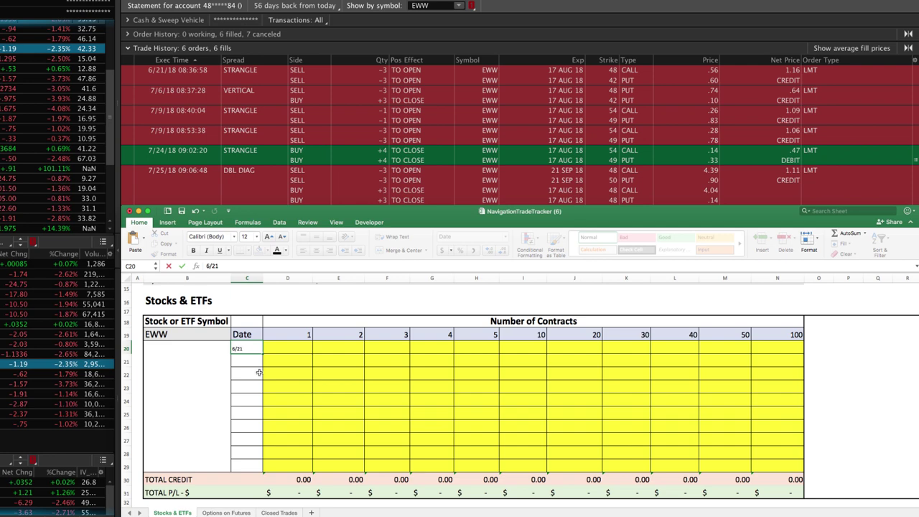
{"action": "left_click", "coordinate": [245, 375]}
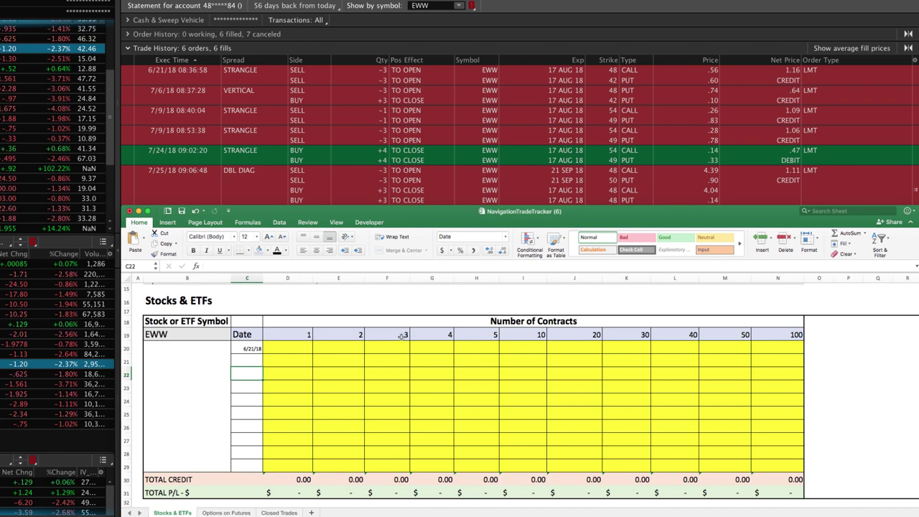
Step: Enter a 1.16 credit in F20 and the 7/6/18 trade date in C21
{"action": "left_click", "coordinate": [400, 347]}
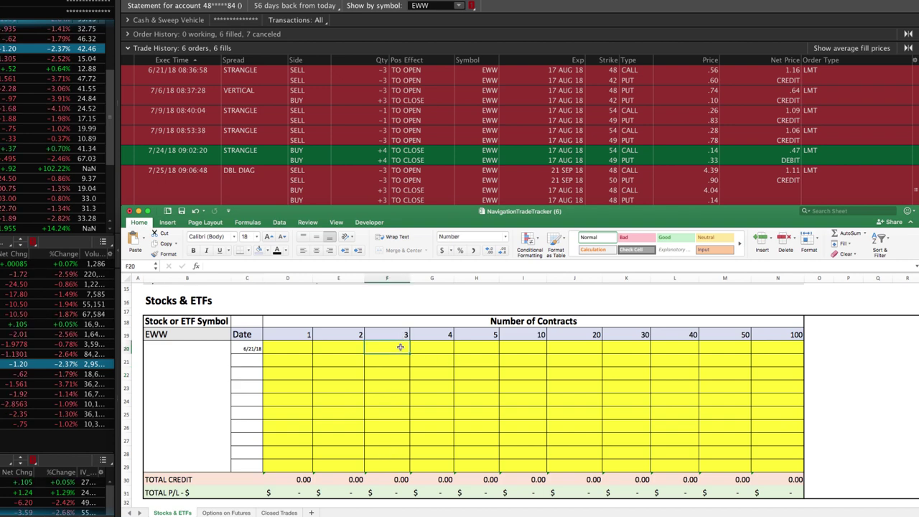
{"action": "type", "text": "1.16"}
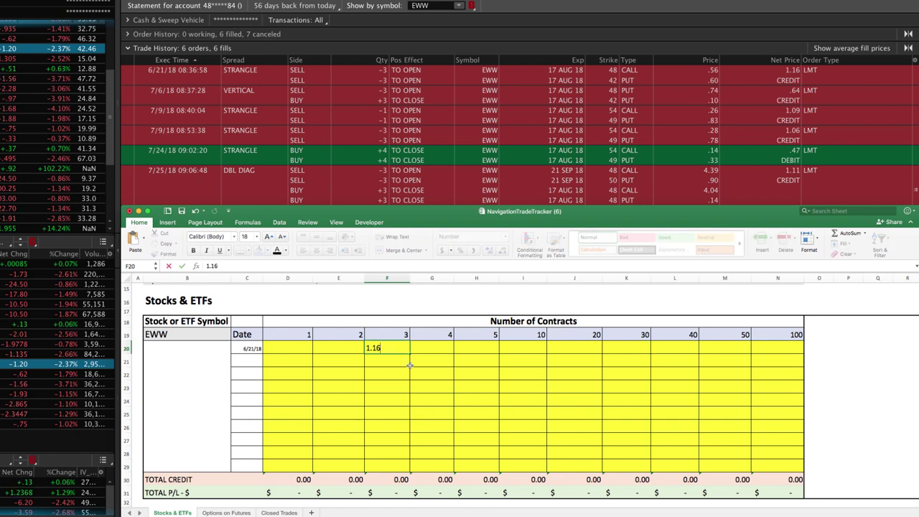
{"action": "left_click", "coordinate": [392, 372]}
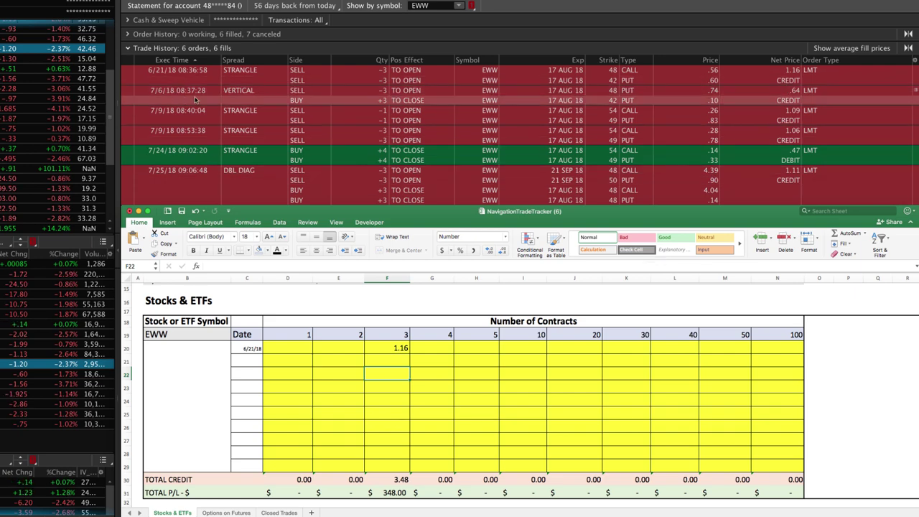
{"action": "left_click", "coordinate": [256, 362]}
{"action": "type", "text": "7/6/18"}
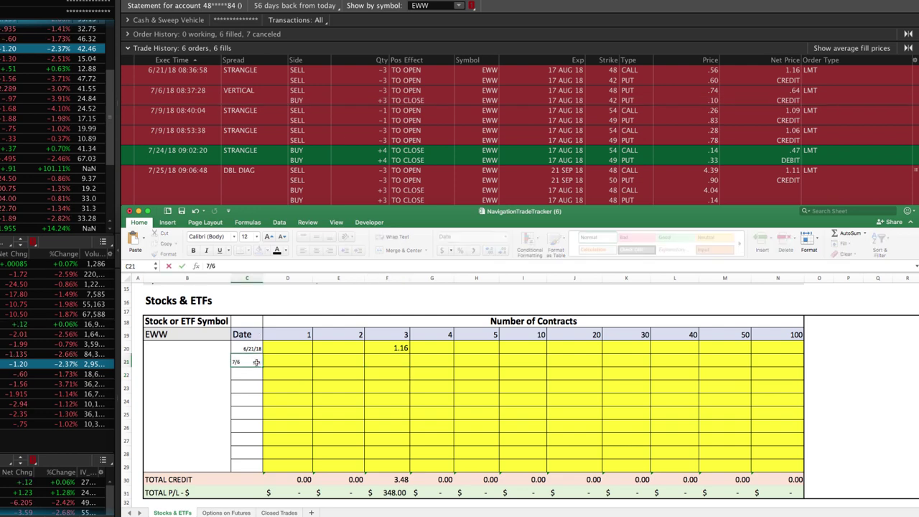
{"action": "left_click", "coordinate": [291, 371]}
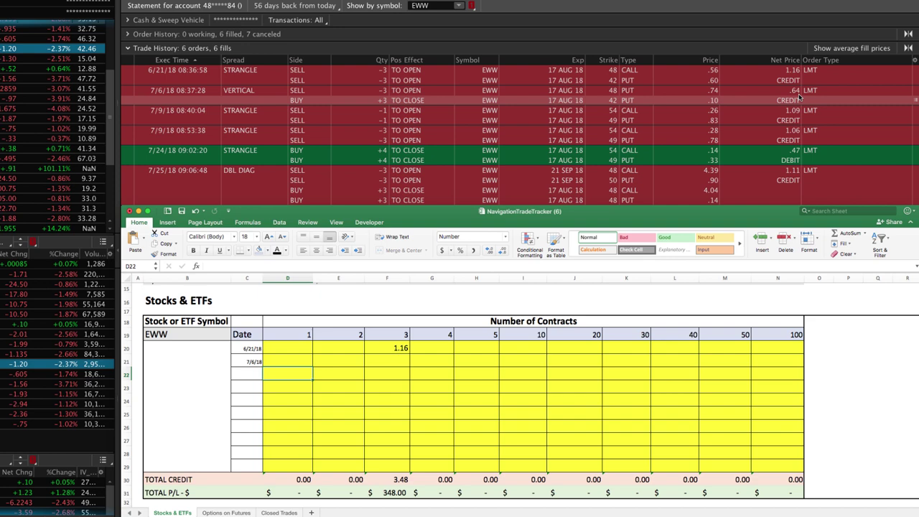
Step: Log a 0.64 credit under 3 contracts in F21 and a 1.06 credit under 4 contracts in G22
{"action": "left_click", "coordinate": [398, 362]}
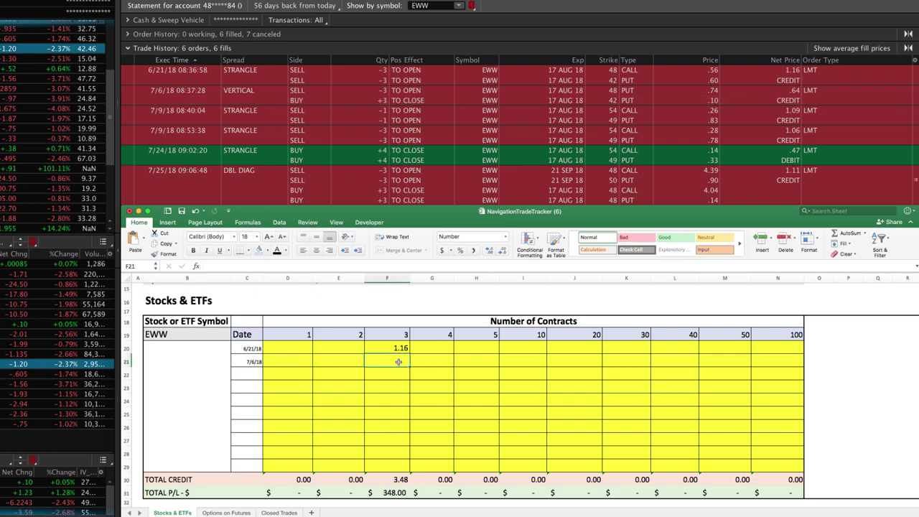
{"action": "type", "text": ".64"}
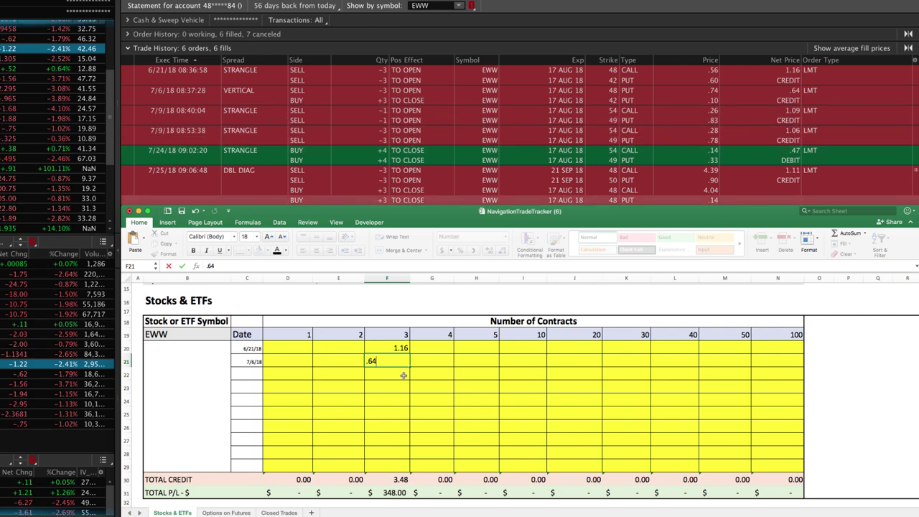
{"action": "left_click", "coordinate": [437, 348]}
{"action": "left_click", "coordinate": [432, 376]}
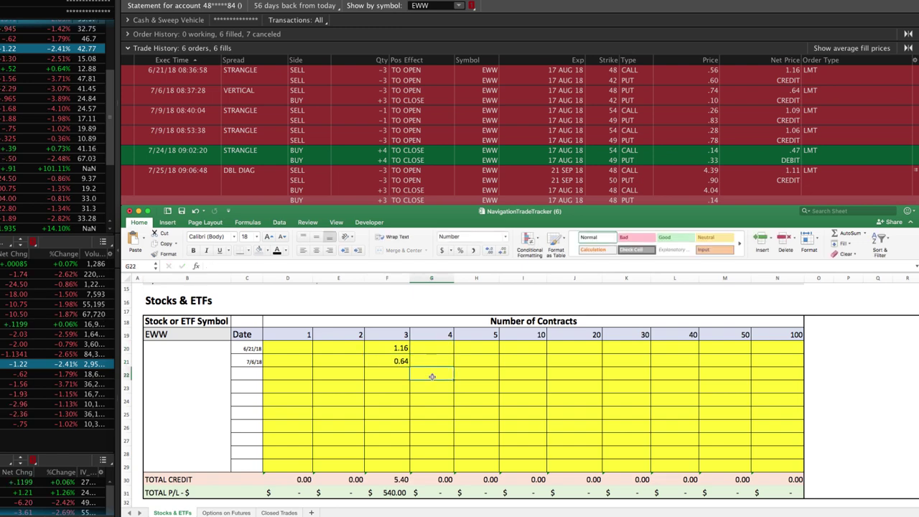
{"action": "type", "text": "1.06"}
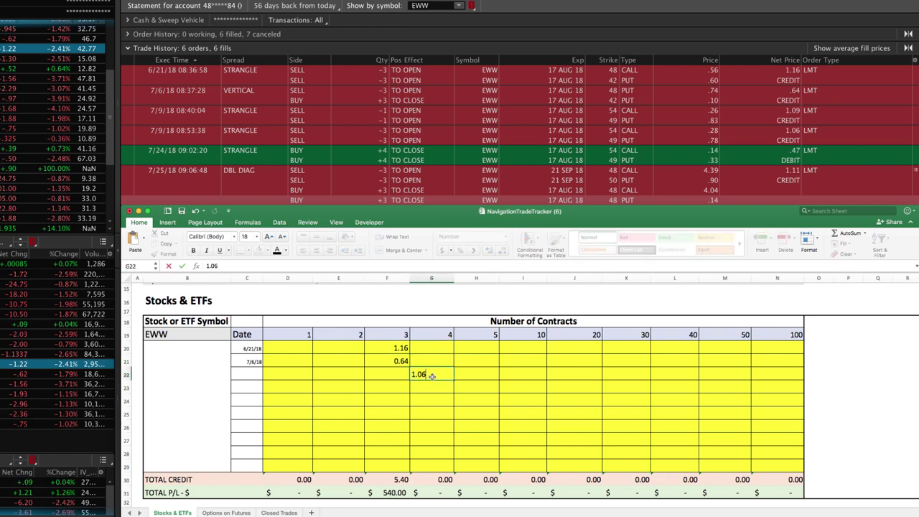
{"action": "left_click", "coordinate": [467, 381]}
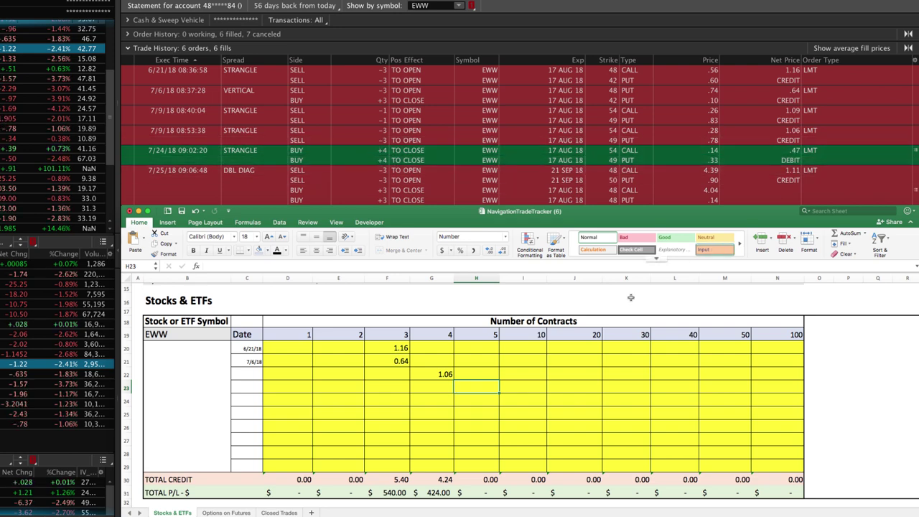
{"action": "left_click", "coordinate": [436, 388]}
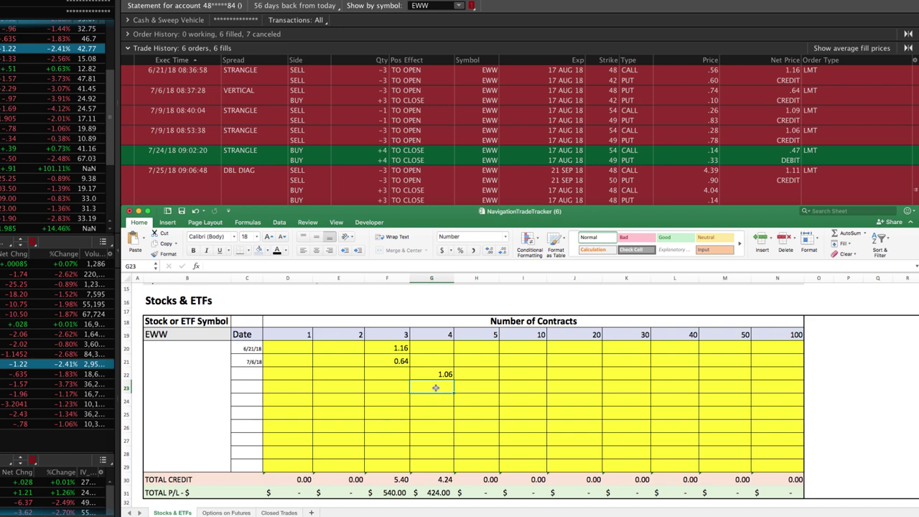
Step: Enter the -0.47 closing debit in G23 and a 1.11 credit in F24
{"action": "type", "text": "-0"}
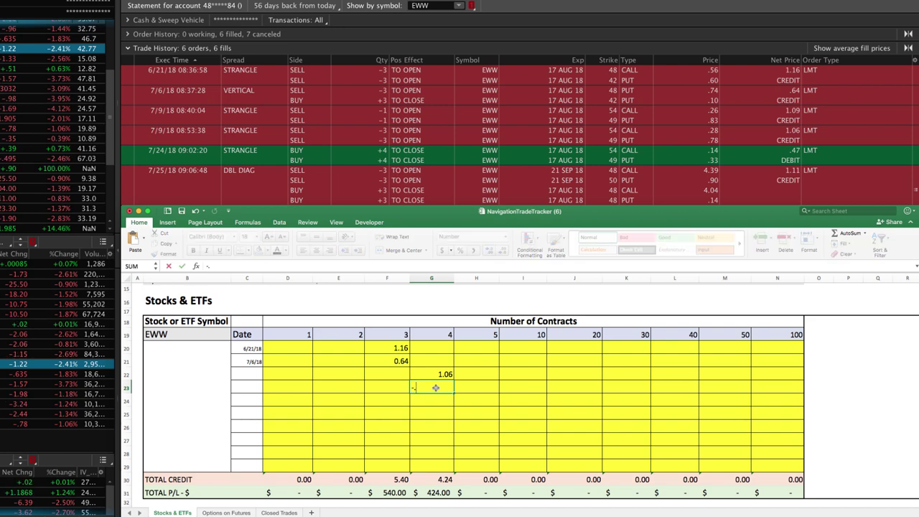
{"action": "type", "text": ".47"}
{"action": "left_click", "coordinate": [494, 288]}
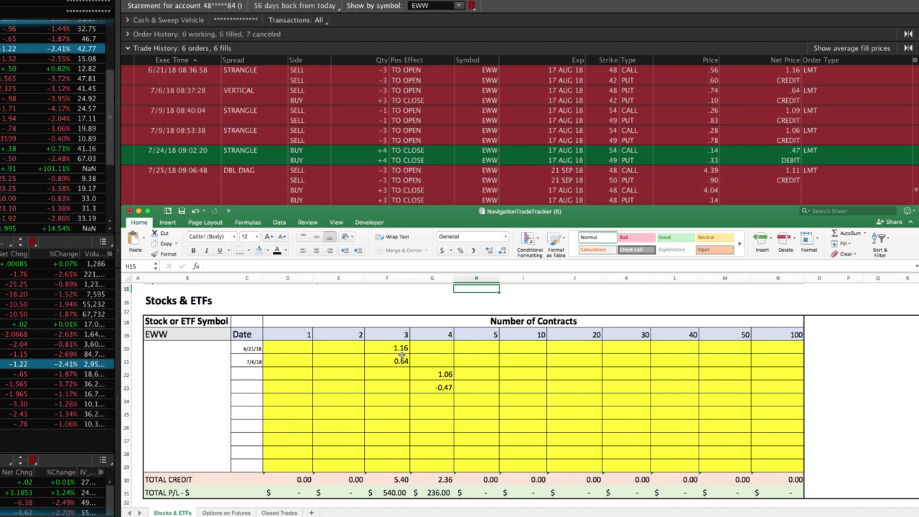
{"action": "left_click", "coordinate": [396, 399]}
{"action": "type", "text": "1.11"}
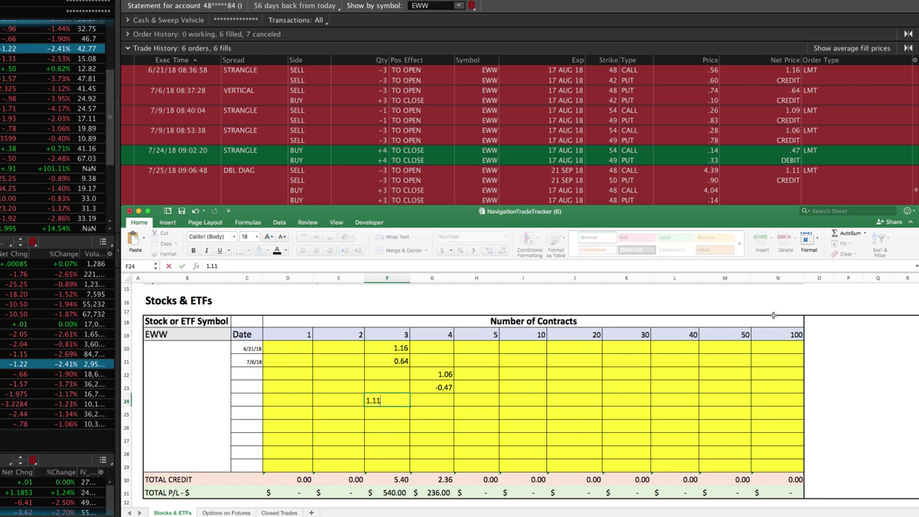
{"action": "left_click", "coordinate": [749, 299]}
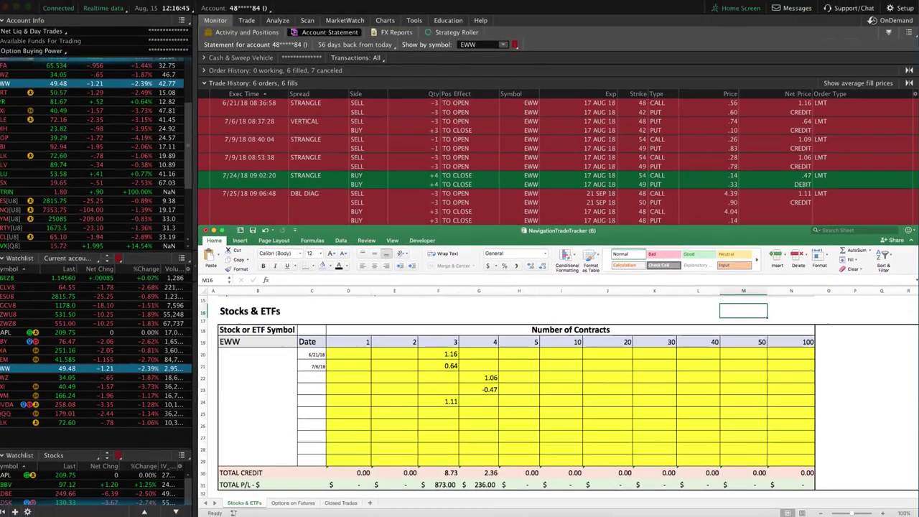
Step: In thinkorswim, read the 3.89 closing price for the short EWW 48 call/50 put strangle, then return to Excel
{"action": "left_click", "coordinate": [287, 25]}
{"action": "left_click", "coordinate": [280, 22]}
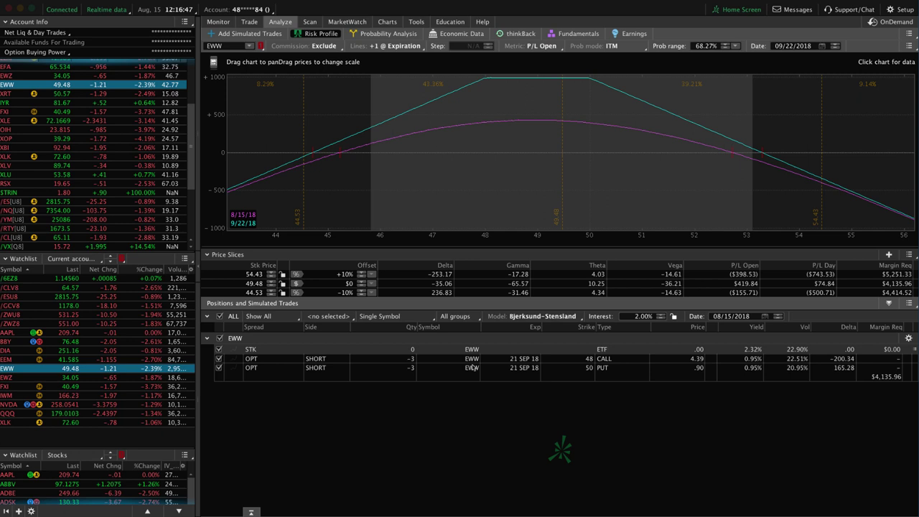
{"action": "left_click", "coordinate": [379, 362]}
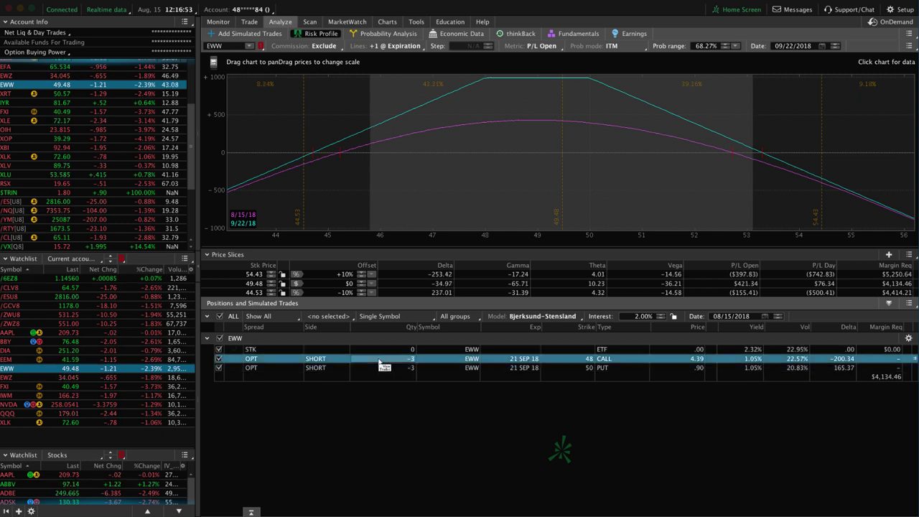
{"action": "left_click", "coordinate": [433, 366], "text": "shift"}
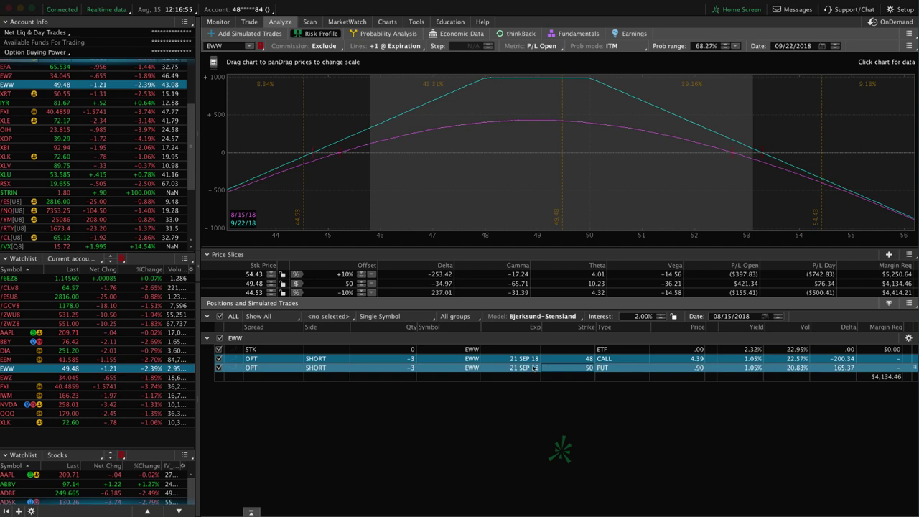
{"action": "right_click", "coordinate": [432, 367]}
{"action": "mouse_move", "coordinate": [478, 377]}
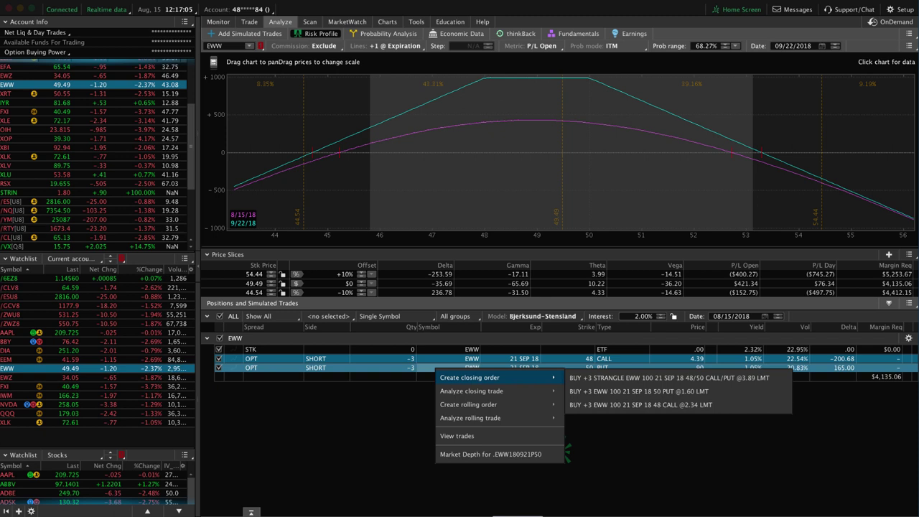
{"action": "key", "text": "super+Tab"}
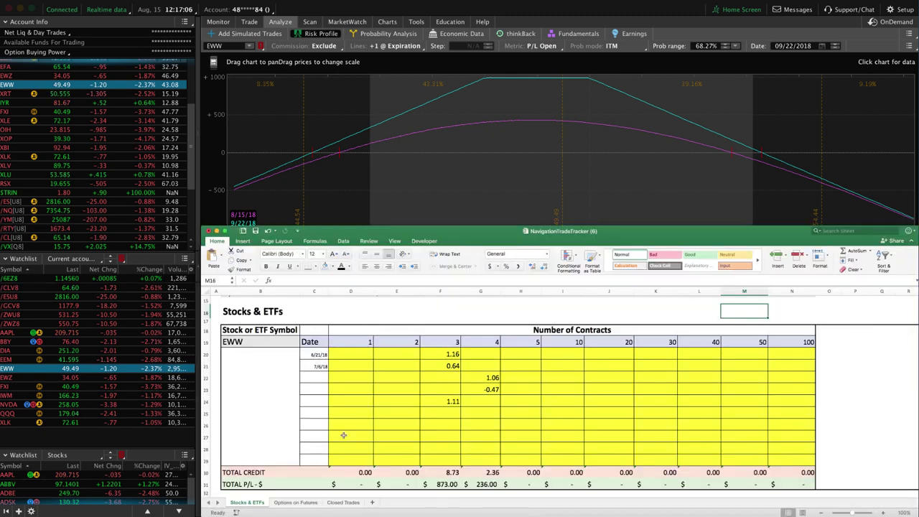
Step: Record a -3.89 closing debit in F25 under 3 contracts
{"action": "left_click", "coordinate": [445, 412]}
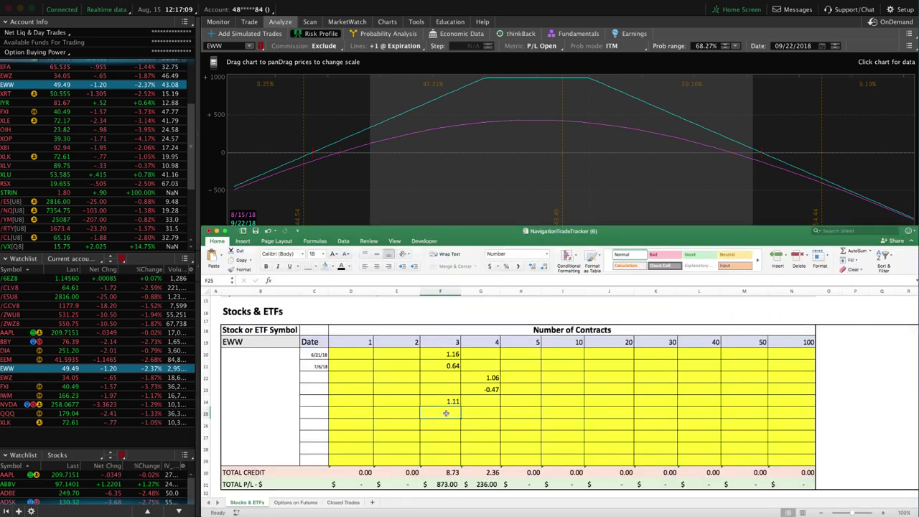
{"action": "type", "text": "-3.89"}
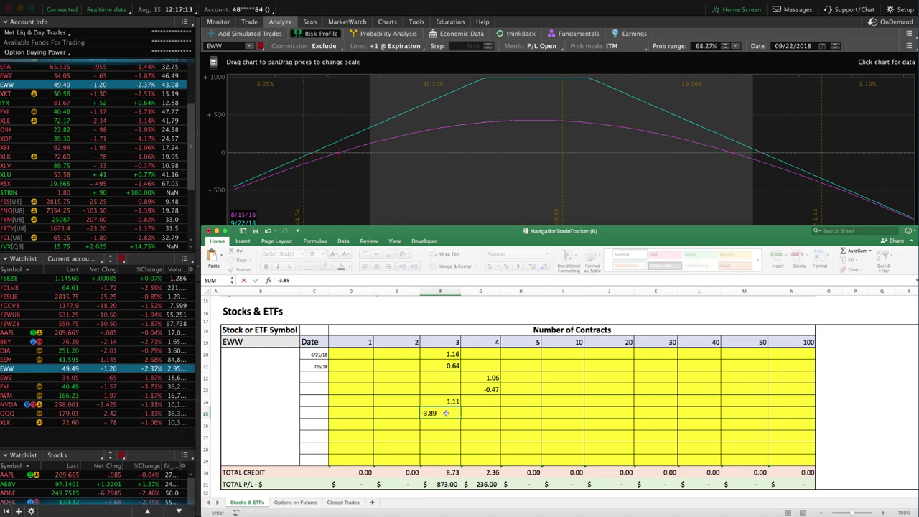
{"action": "left_click", "coordinate": [825, 386]}
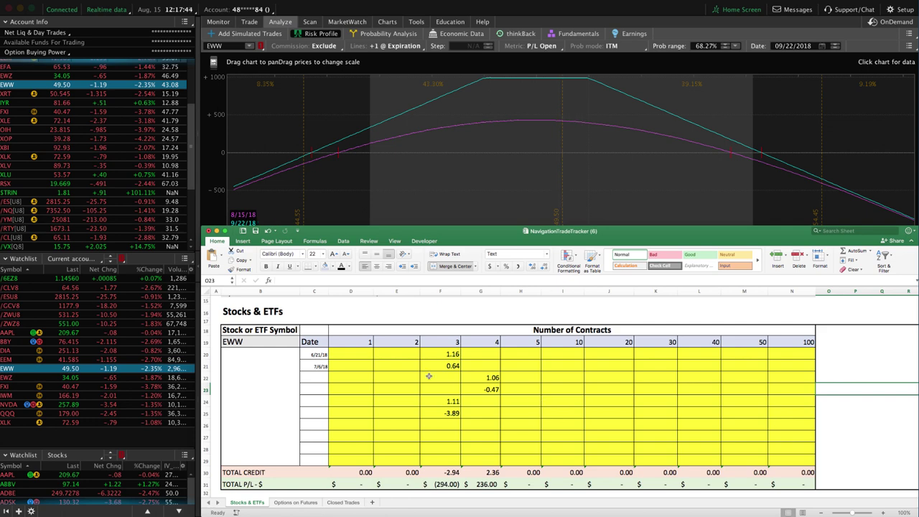
{"action": "scroll", "coordinate": [285, 366], "scroll_direction": "up", "scroll_amount": 3}
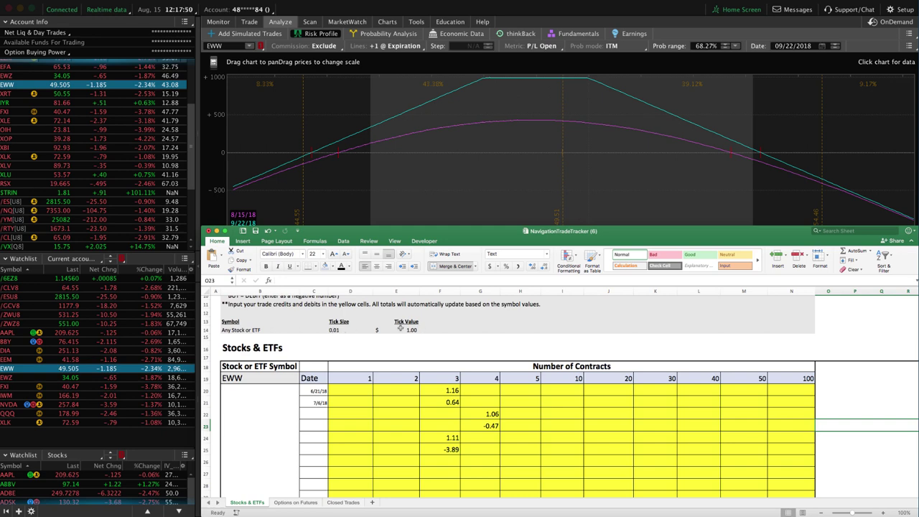
{"action": "scroll", "coordinate": [443, 438], "scroll_direction": "down", "scroll_amount": 3}
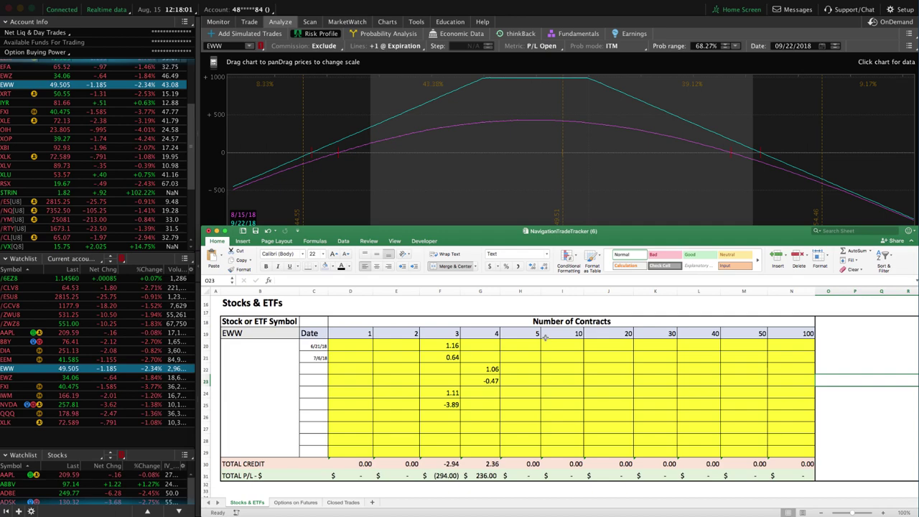
Step: Scroll through the other symbol tables, then resize the Excel window to almost full screen
{"action": "scroll", "coordinate": [550, 405], "scroll_direction": "down", "scroll_amount": 7}
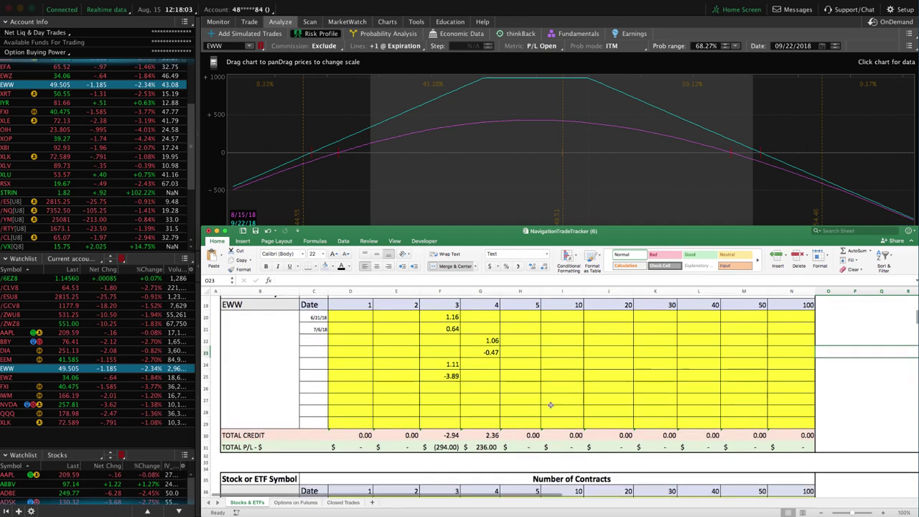
{"action": "scroll", "coordinate": [547, 405], "scroll_direction": "down", "scroll_amount": 13}
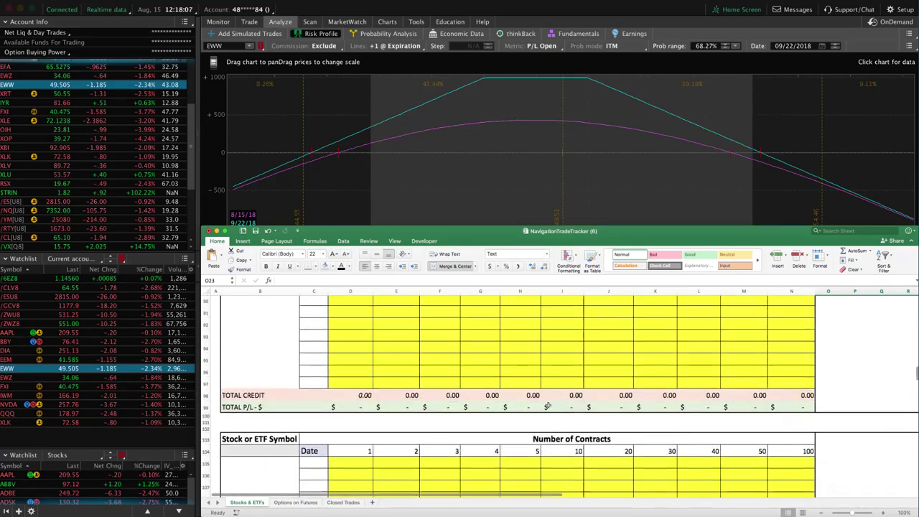
{"action": "scroll", "coordinate": [547, 405], "scroll_direction": "down", "scroll_amount": 8}
{"action": "scroll", "coordinate": [547, 405], "scroll_direction": "down", "scroll_amount": 7}
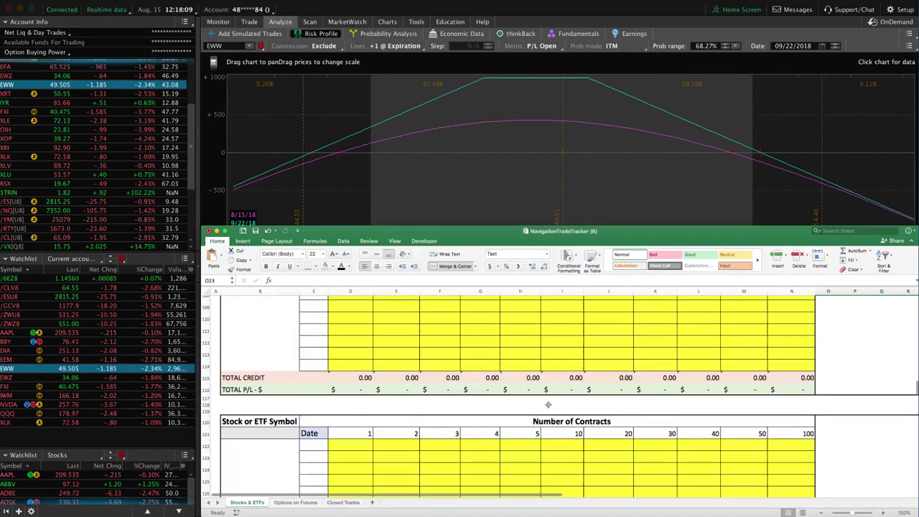
{"action": "scroll", "coordinate": [548, 405], "scroll_direction": "down", "scroll_amount": 12}
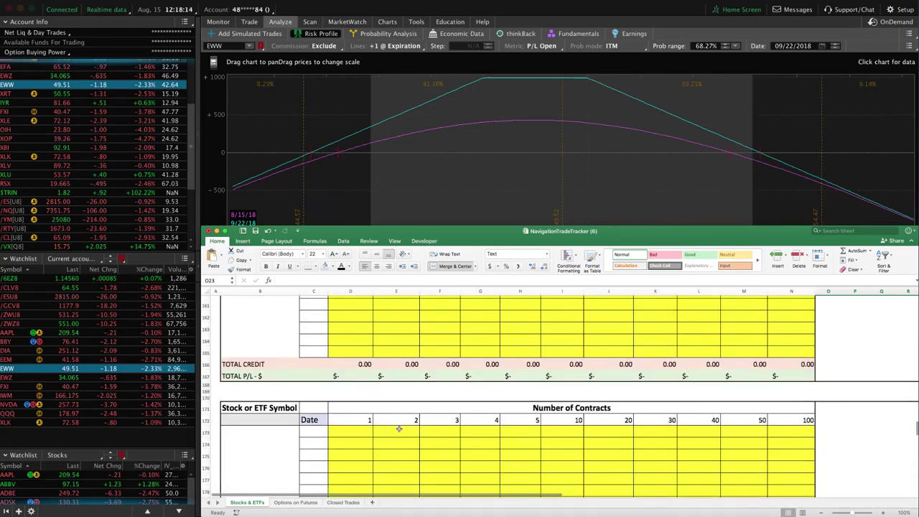
{"action": "scroll", "coordinate": [406, 424], "scroll_direction": "up", "scroll_amount": 20}
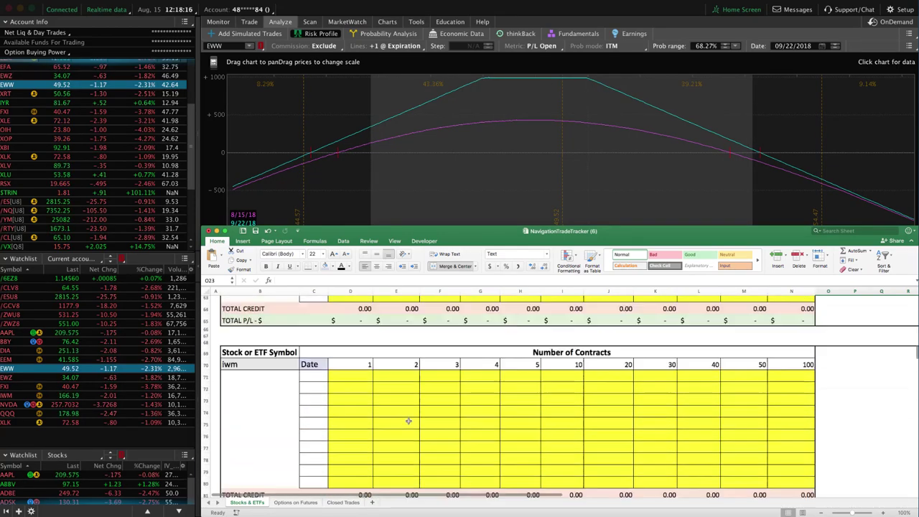
{"action": "scroll", "coordinate": [408, 421], "scroll_direction": "up", "scroll_amount": 10}
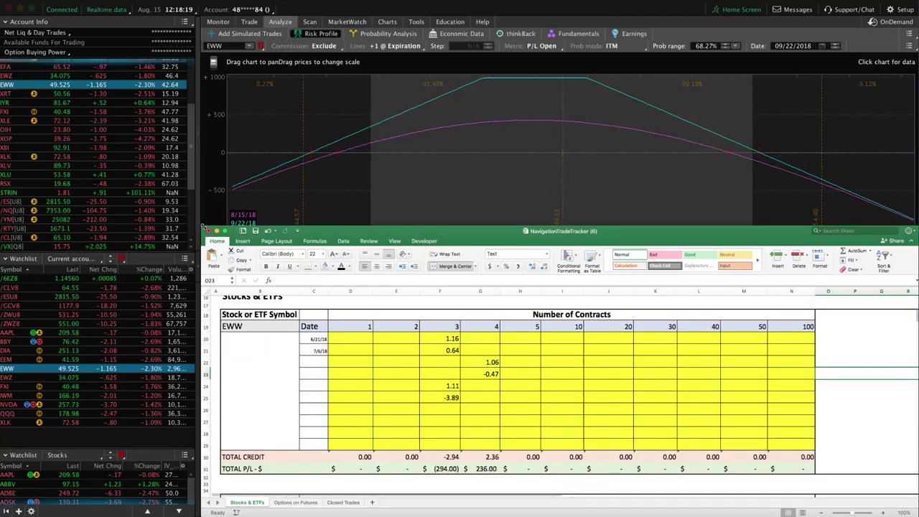
{"action": "left_click_drag", "start_coordinate": [202, 226], "coordinate": [2, 57]}
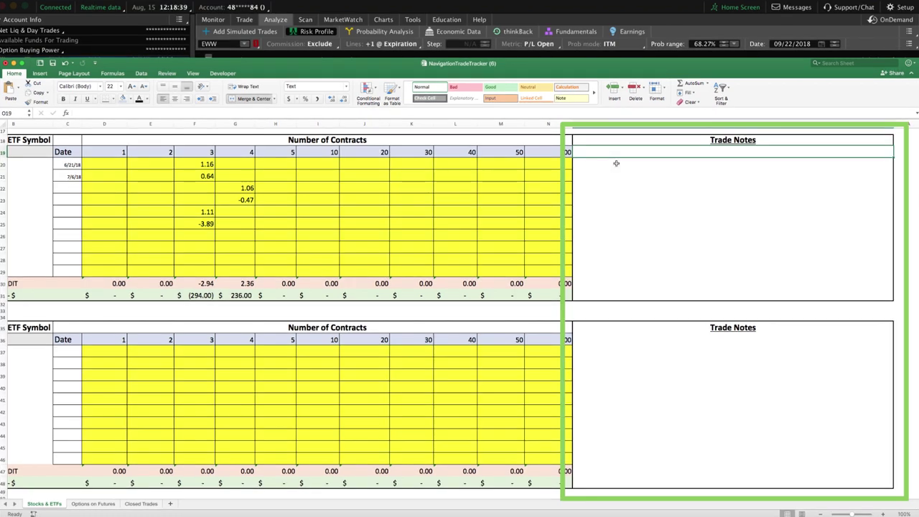
Step: In O19 and O20, enter 'Closed trade early. Missed out on massive profits.' and 'Next time I will listen to NT. They are awesome!!!'
{"action": "type", "text": "Close"}
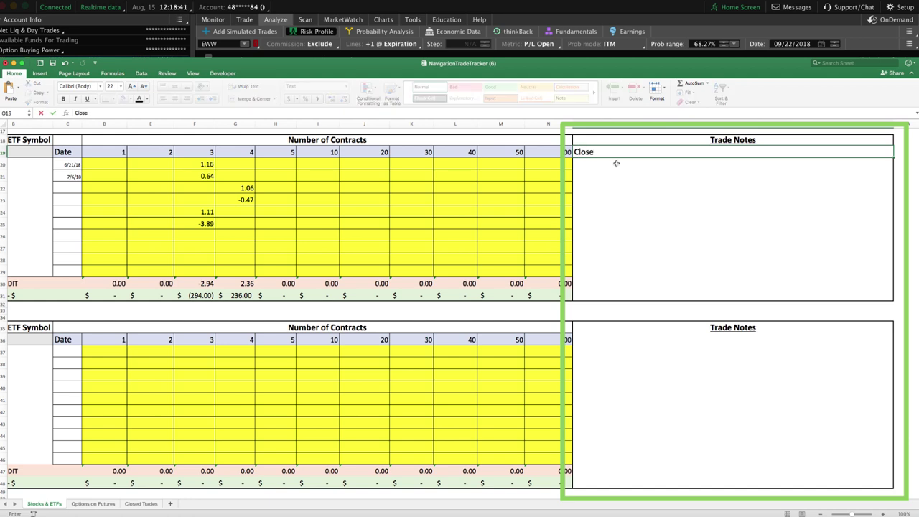
{"action": "type", "text": "d trade early. Missed out on m"}
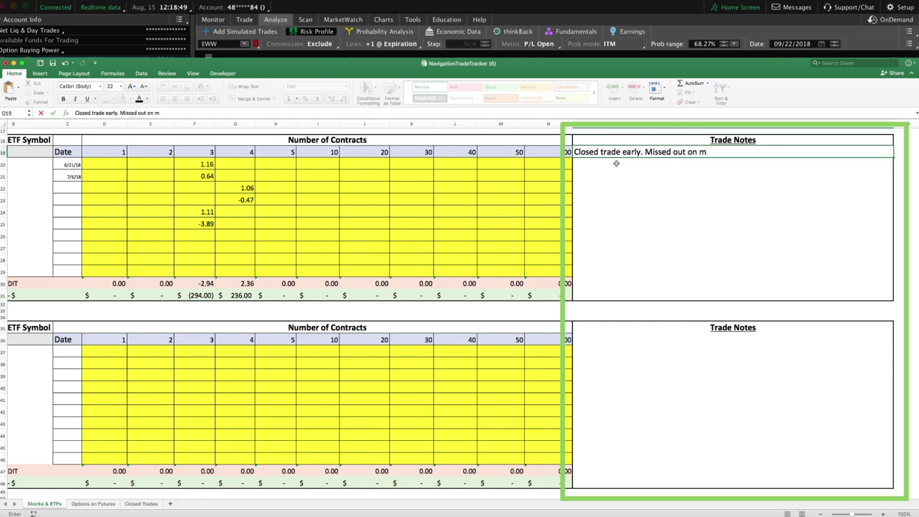
{"action": "type", "text": "assive profits."}
{"action": "key", "text": "Return"}
{"action": "type", "text": "N"}
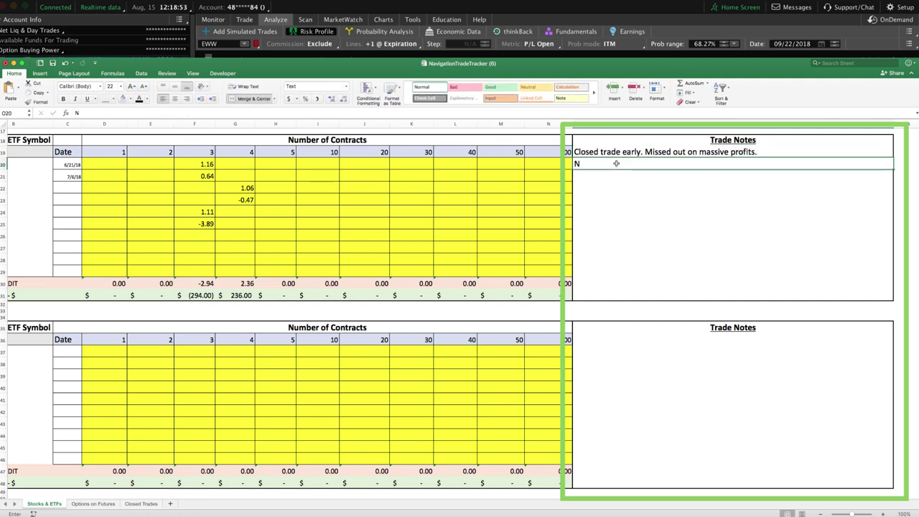
{"action": "type", "text": "ext time I will listen to"}
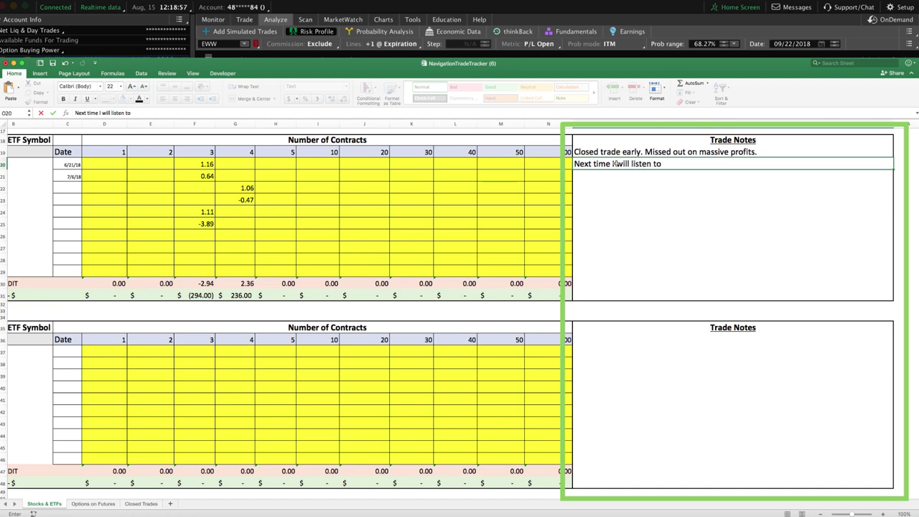
{"action": "type", "text": " NT. They are awes"}
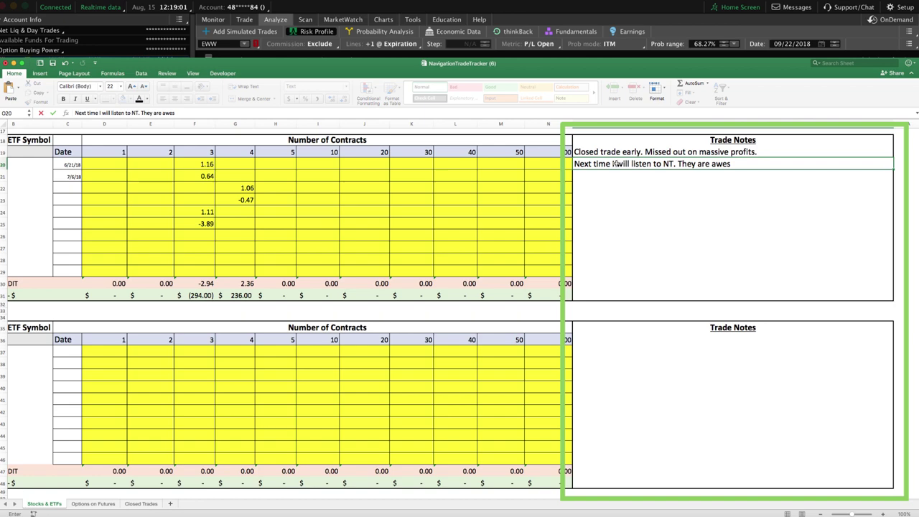
{"action": "type", "text": "ome!!!"}
{"action": "left_click", "coordinate": [639, 317]}
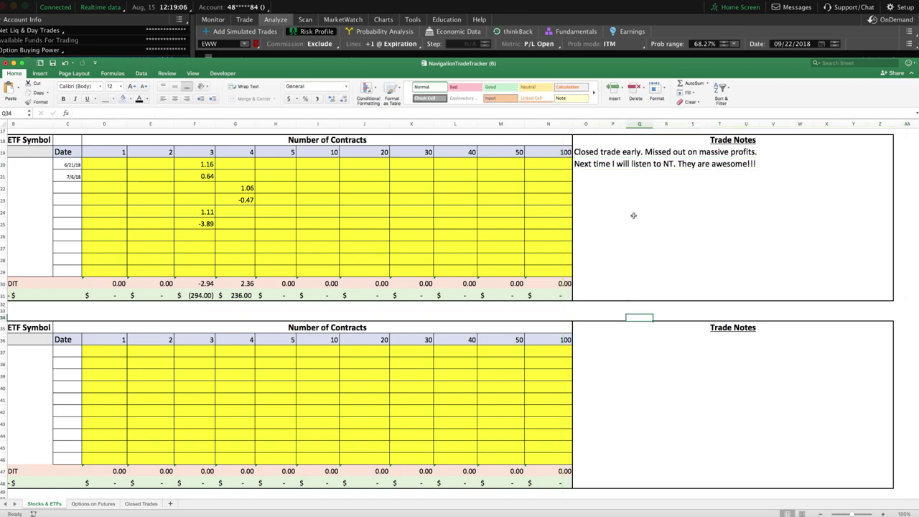
Step: Copy the EWW trade table, including its totals, from its symbol header down
{"action": "scroll", "coordinate": [633, 215], "scroll_direction": "up", "scroll_amount": 1}
{"action": "scroll", "coordinate": [633, 215], "scroll_direction": "left", "scroll_amount": 2}
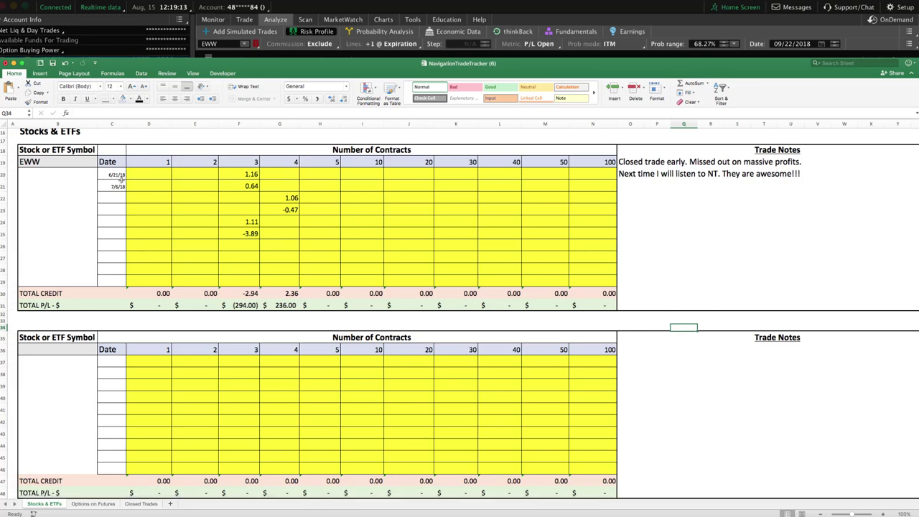
{"action": "mouse_move", "coordinate": [71, 153]}
{"action": "left_mouse_down"}
{"action": "mouse_move", "coordinate": [455, 242]}
{"action": "mouse_move", "coordinate": [654, 265]}
{"action": "mouse_move", "coordinate": [655, 306]}
{"action": "left_mouse_up"}
{"action": "right_click", "coordinate": [651, 285]}
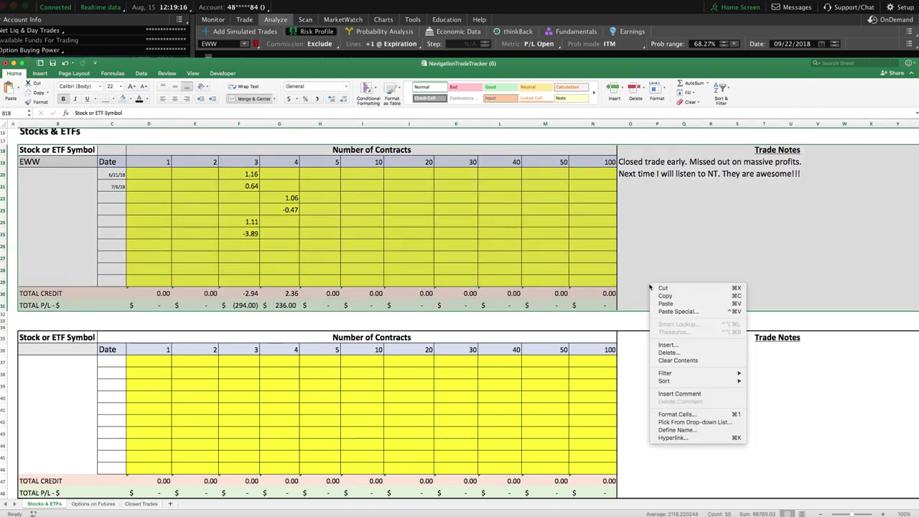
{"action": "left_click", "coordinate": [660, 297]}
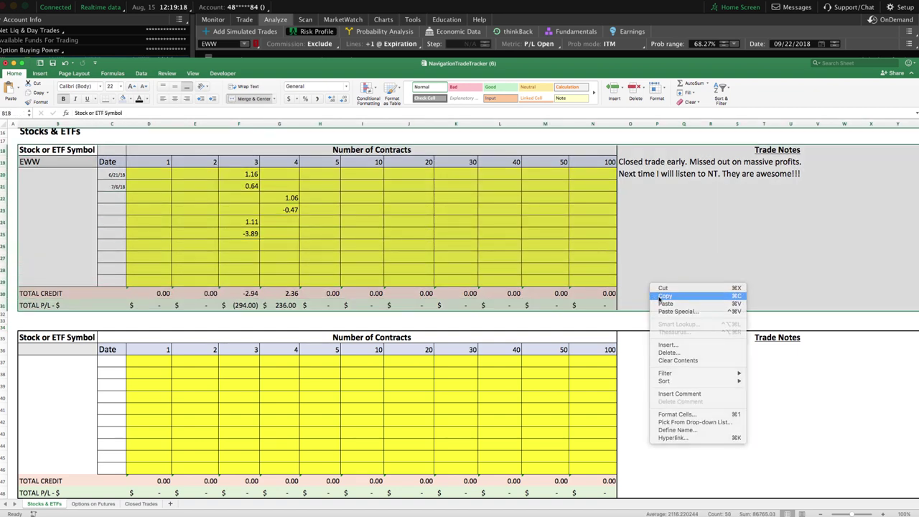
Step: Paste the EWW table at B3 on Closed Trades and apply the original column widths
{"action": "left_click", "coordinate": [142, 504]}
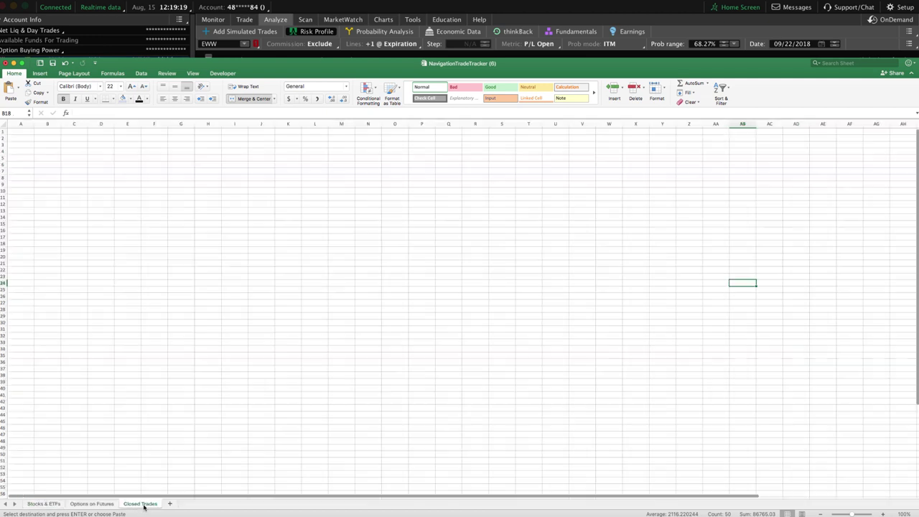
{"action": "right_click", "coordinate": [54, 147]}
{"action": "left_click", "coordinate": [70, 166]}
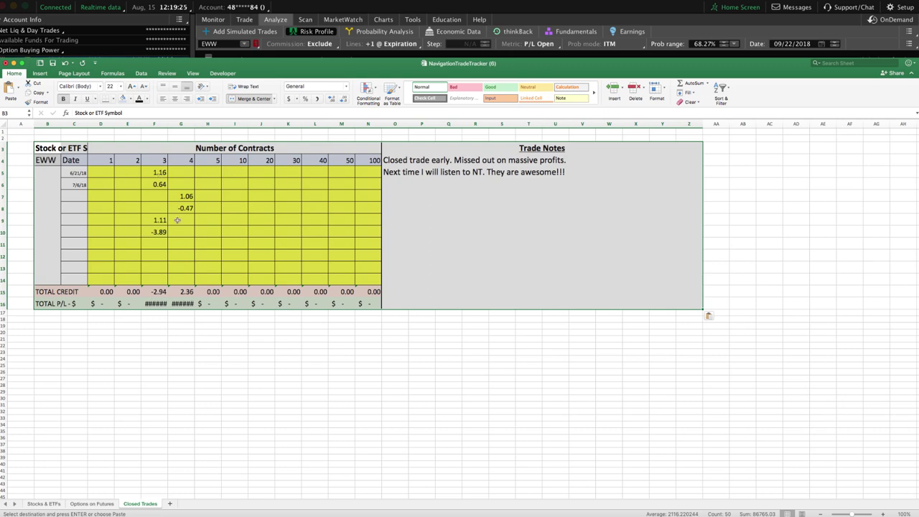
{"action": "right_click", "coordinate": [143, 199]}
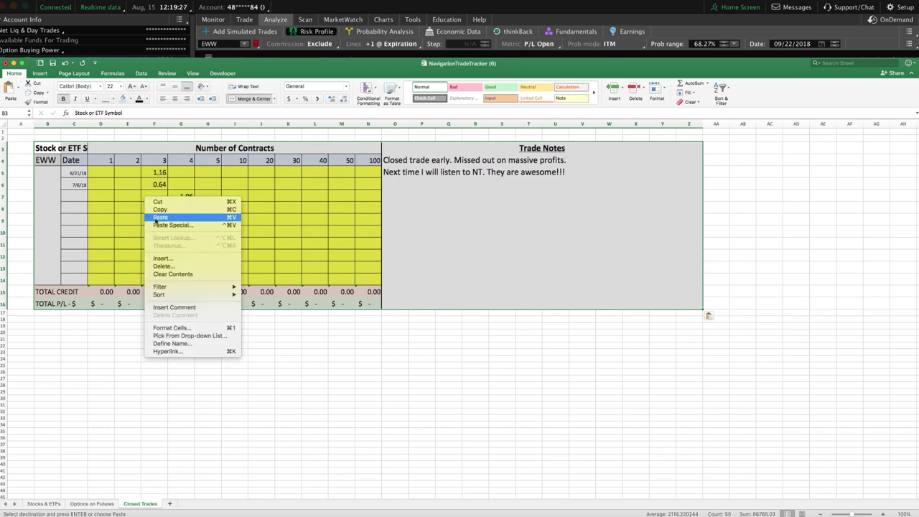
{"action": "left_click", "coordinate": [163, 227]}
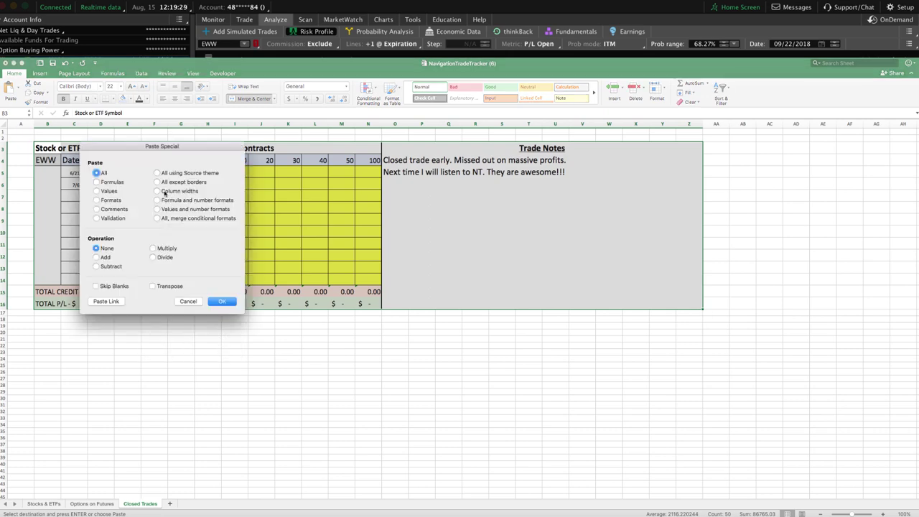
{"action": "left_click", "coordinate": [157, 192]}
{"action": "left_click", "coordinate": [224, 301]}
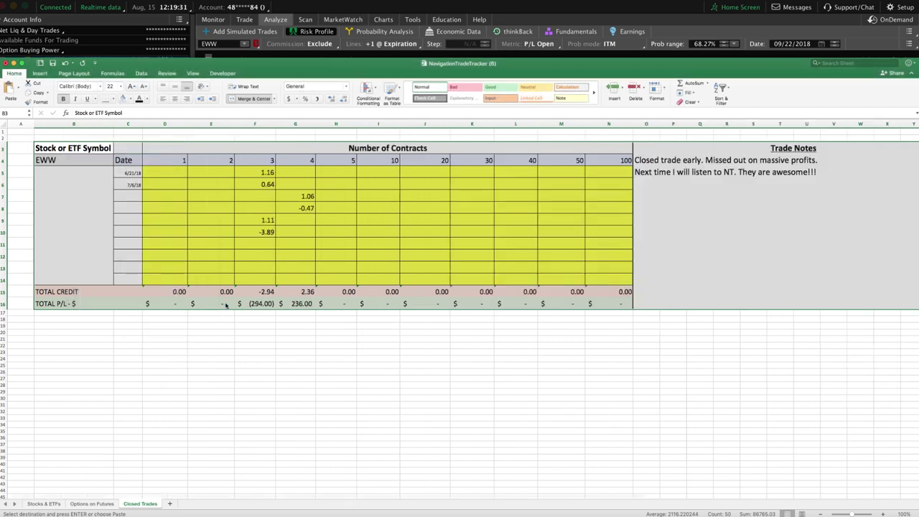
{"action": "left_click", "coordinate": [365, 384]}
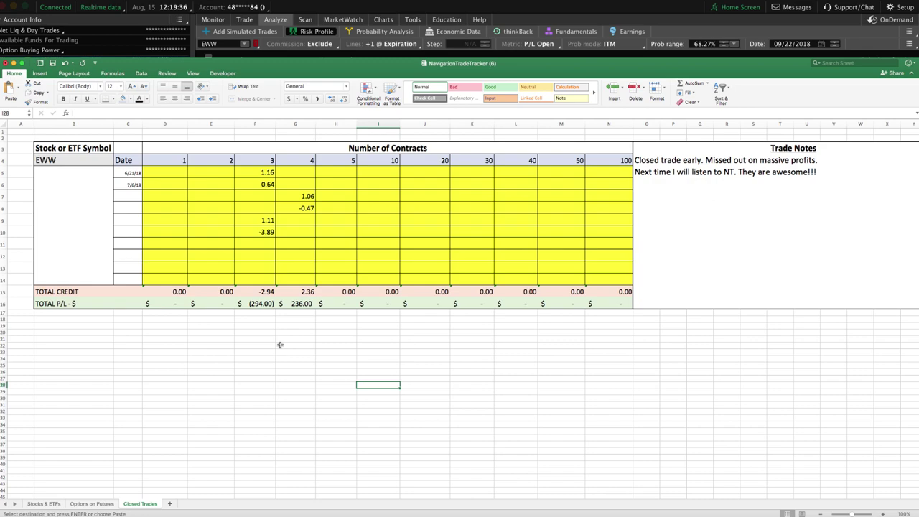
Step: Scroll through the pasted table and back up to the top of Closed Trades
{"action": "scroll", "coordinate": [273, 337], "scroll_direction": "down", "scroll_amount": 1}
{"action": "scroll", "coordinate": [198, 326], "scroll_direction": "down", "scroll_amount": 4}
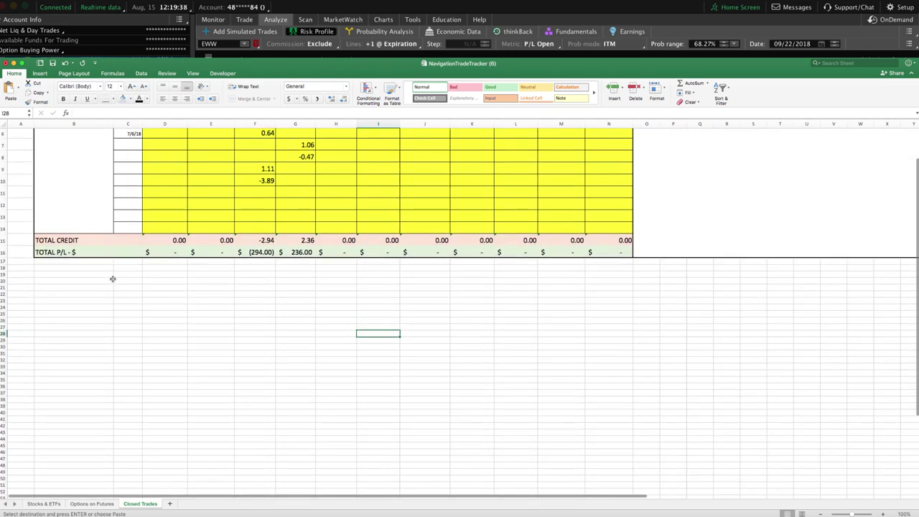
{"action": "scroll", "coordinate": [137, 269], "scroll_direction": "down", "scroll_amount": 5}
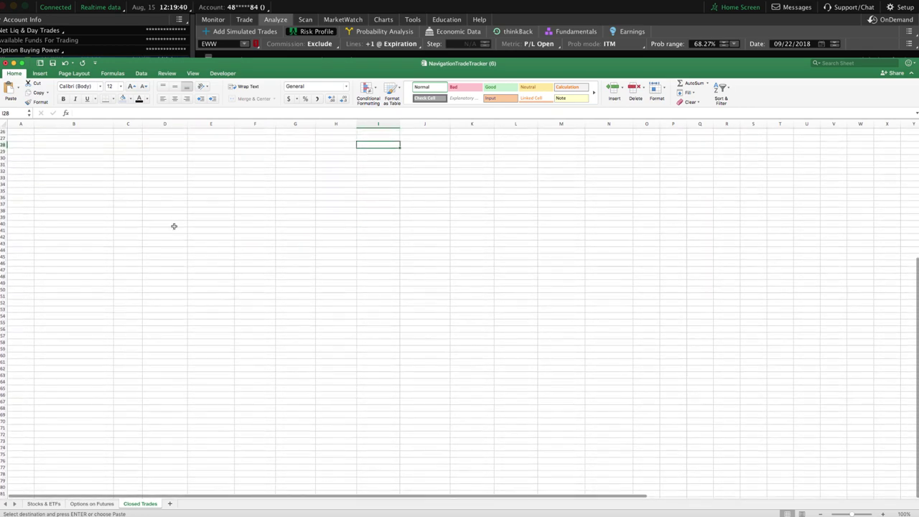
{"action": "scroll", "coordinate": [187, 273], "scroll_direction": "up", "scroll_amount": 3}
{"action": "scroll", "coordinate": [205, 321], "scroll_direction": "up", "scroll_amount": 4}
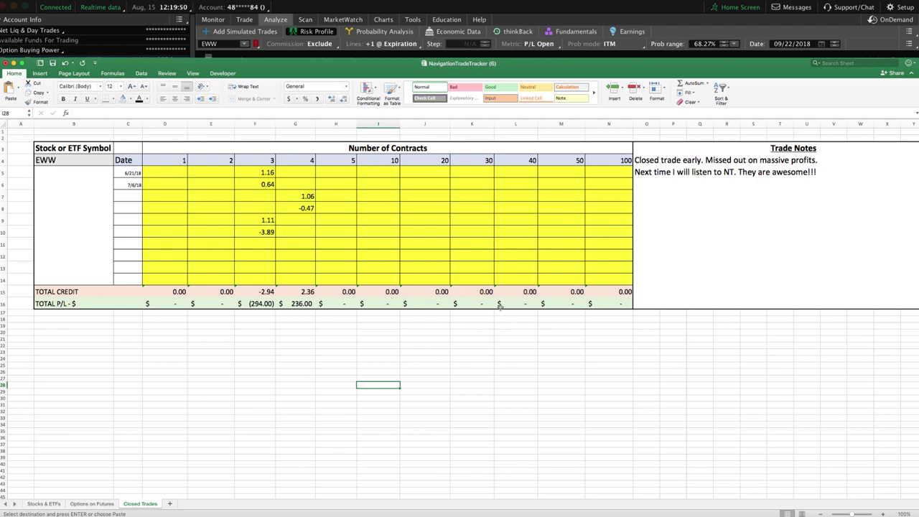
Step: Switch to the Options on Futures sheet and scroll down through the futures tables
{"action": "left_click", "coordinate": [97, 504]}
{"action": "scroll", "coordinate": [230, 417], "scroll_direction": "up", "scroll_amount": 2}
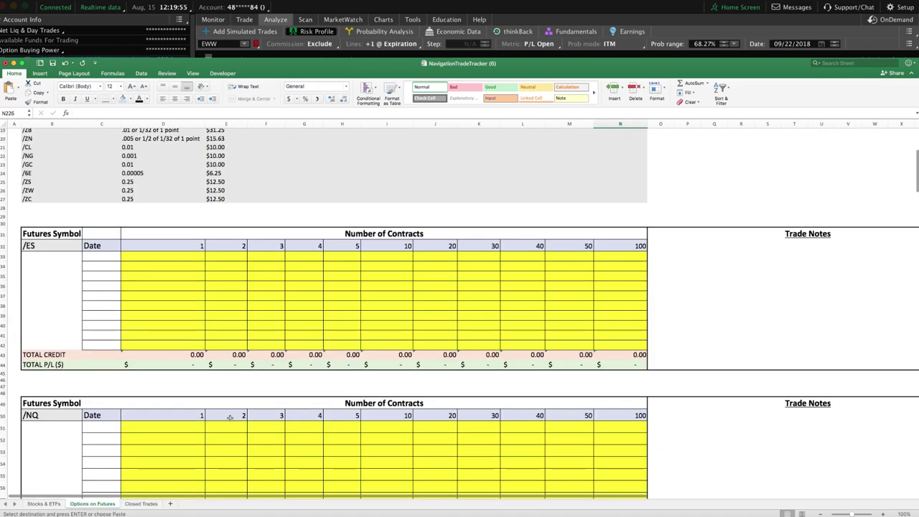
{"action": "scroll", "coordinate": [230, 417], "scroll_direction": "up", "scroll_amount": 6}
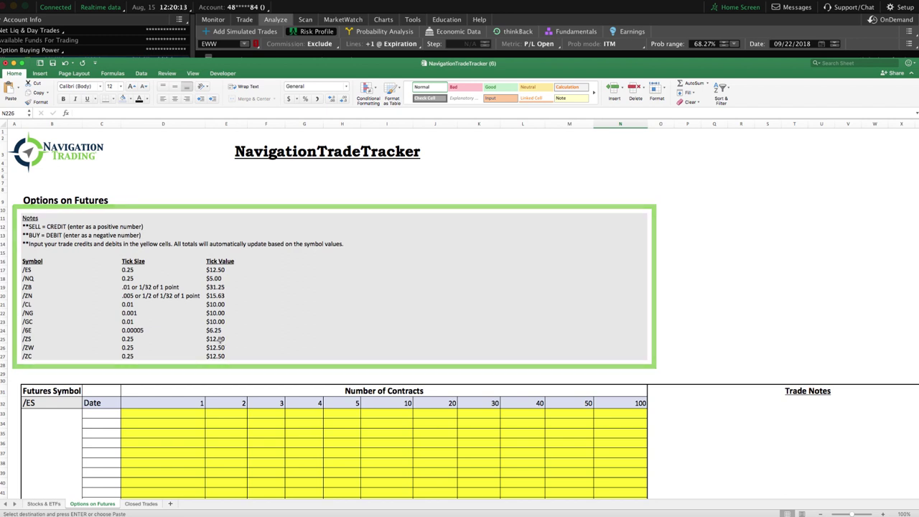
{"action": "scroll", "coordinate": [224, 342], "scroll_direction": "down", "scroll_amount": 5}
{"action": "scroll", "coordinate": [273, 330], "scroll_direction": "down", "scroll_amount": 1}
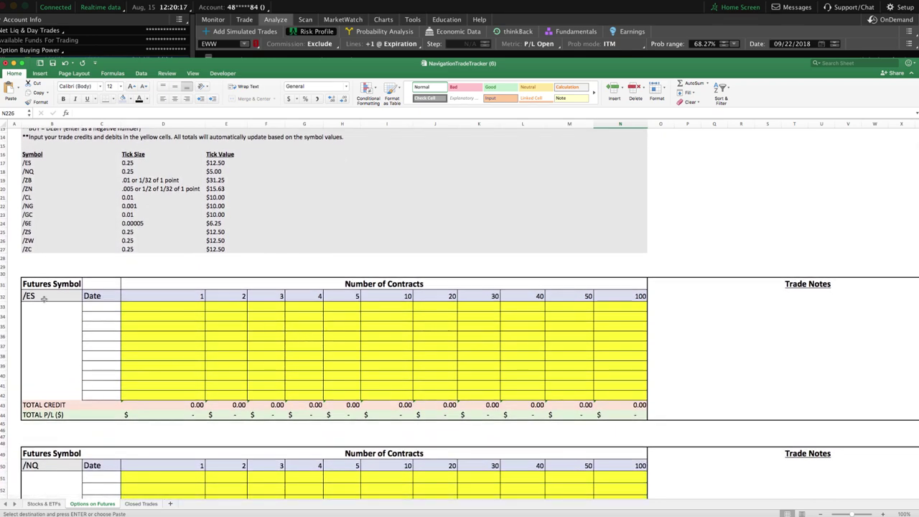
{"action": "scroll", "coordinate": [46, 297], "scroll_direction": "down", "scroll_amount": 1}
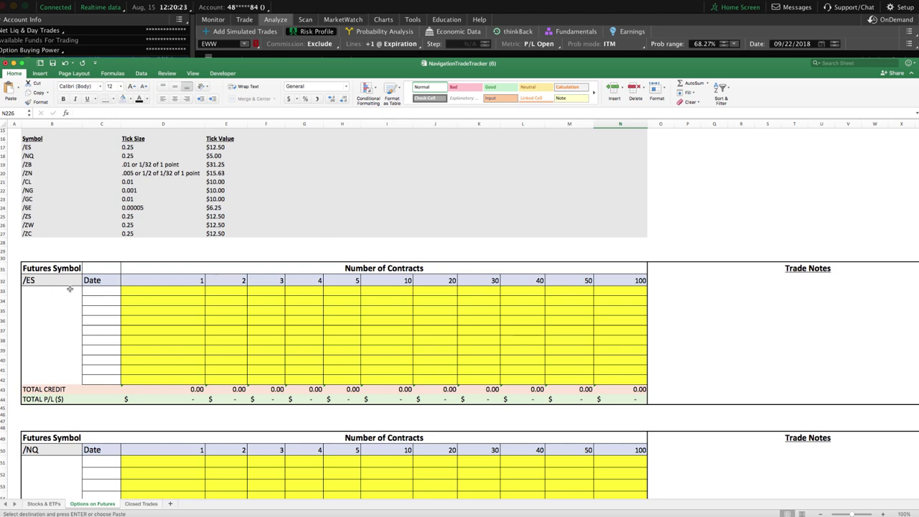
{"action": "scroll", "coordinate": [70, 289], "scroll_direction": "down", "scroll_amount": 5}
{"action": "scroll", "coordinate": [70, 288], "scroll_direction": "down", "scroll_amount": 2}
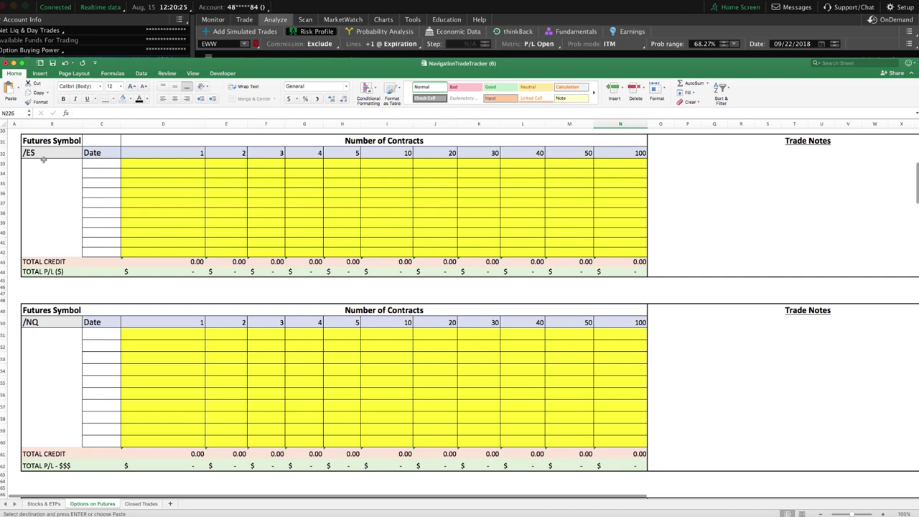
{"action": "scroll", "coordinate": [85, 345], "scroll_direction": "down", "scroll_amount": 14}
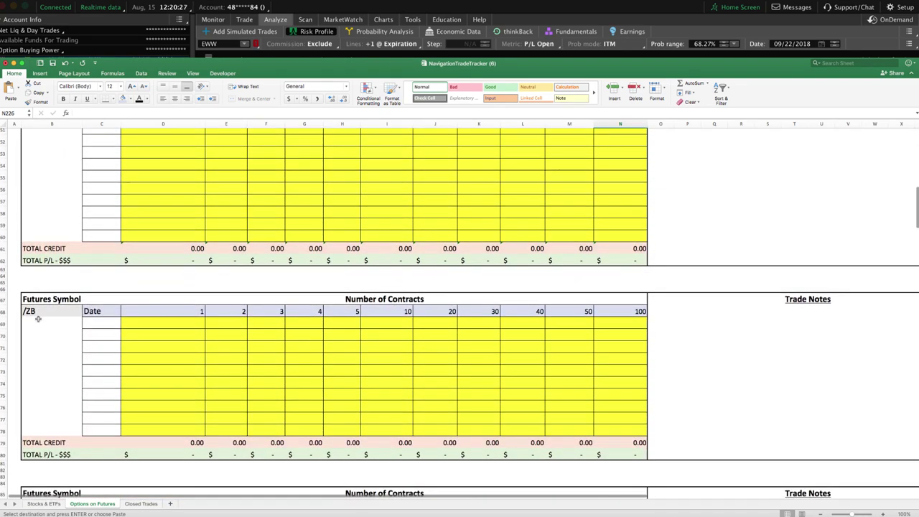
{"action": "scroll", "coordinate": [36, 317], "scroll_direction": "down", "scroll_amount": 16}
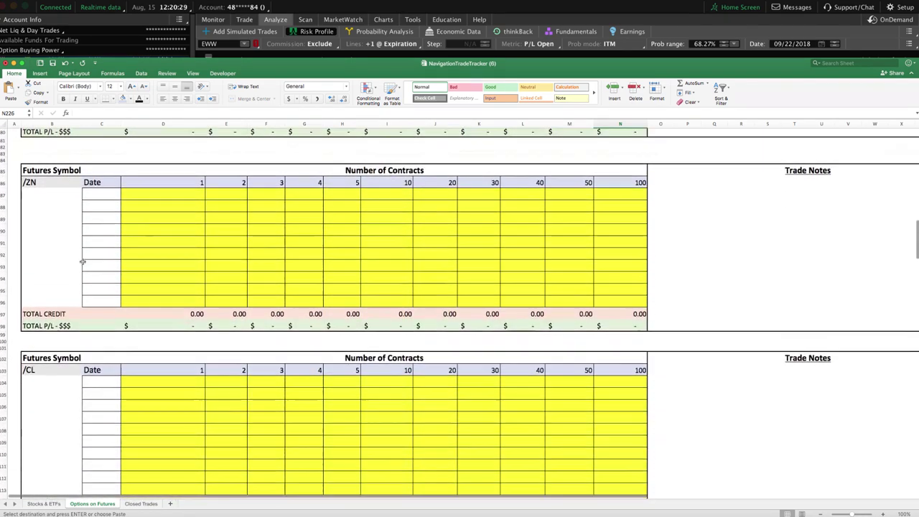
{"action": "scroll", "coordinate": [80, 372], "scroll_direction": "down", "scroll_amount": 20}
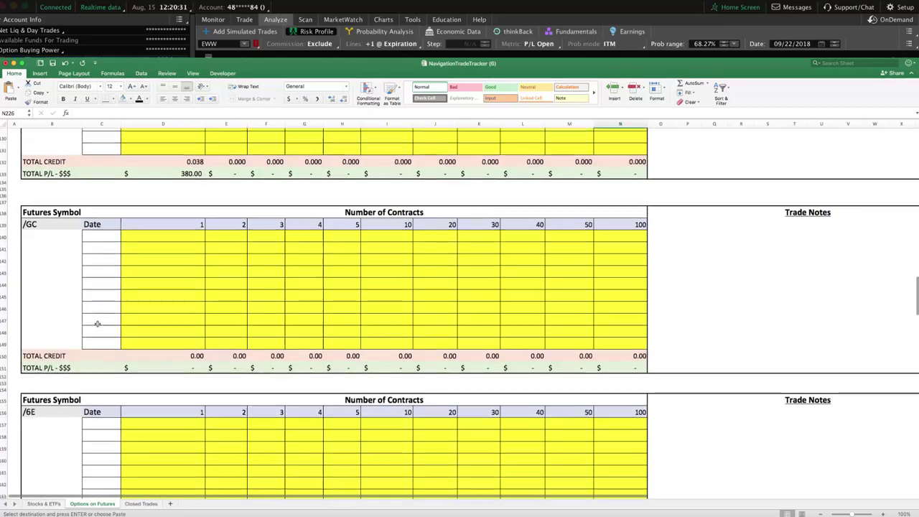
{"action": "scroll", "coordinate": [97, 323], "scroll_direction": "down", "scroll_amount": 12}
{"action": "scroll", "coordinate": [96, 301], "scroll_direction": "up", "scroll_amount": 7}
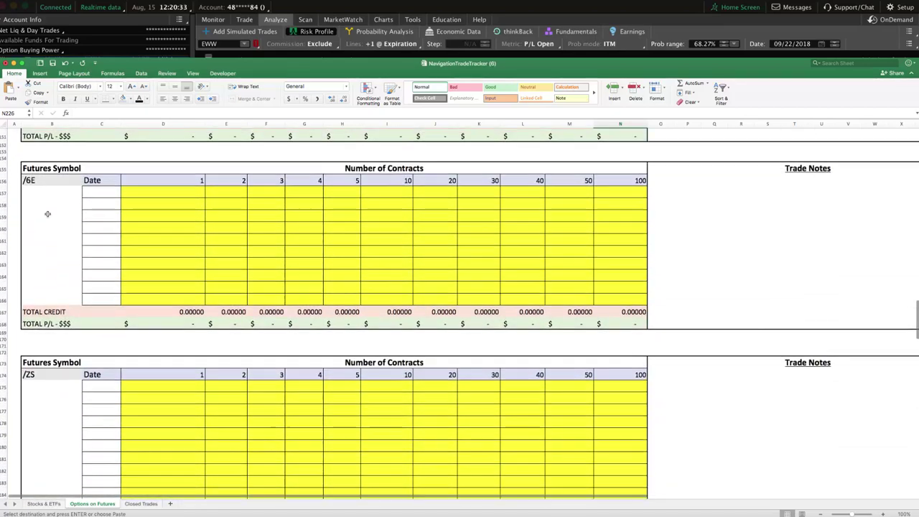
{"action": "scroll", "coordinate": [97, 283], "scroll_direction": "down", "scroll_amount": 20}
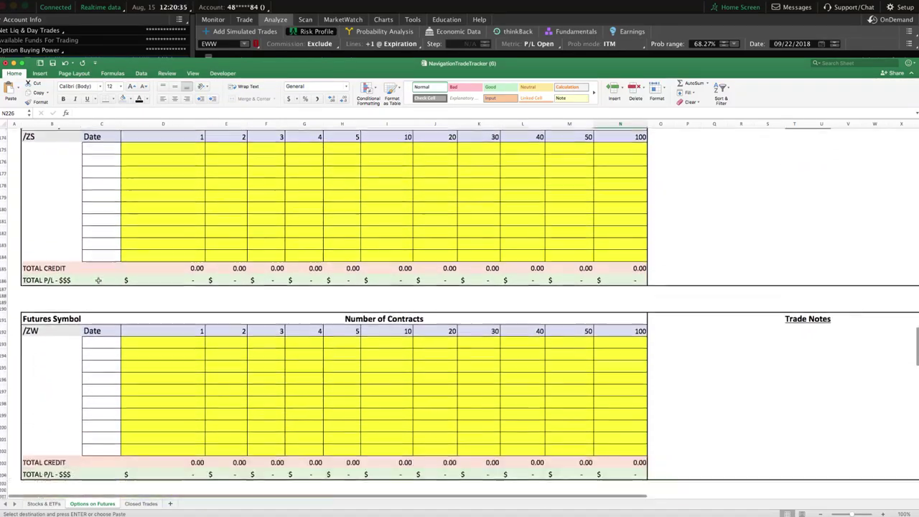
{"action": "scroll", "coordinate": [98, 284], "scroll_direction": "down", "scroll_amount": 10}
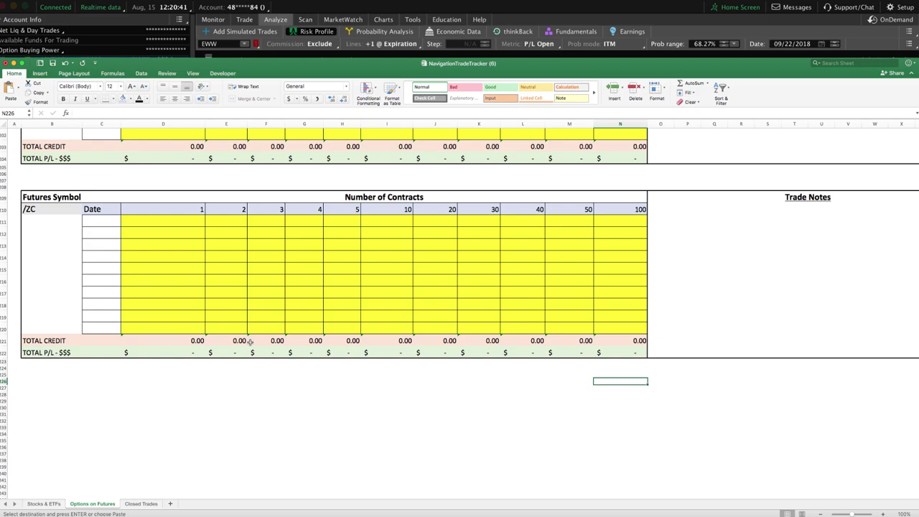
Step: Settle on the empty /CL block and shrink the workbook window to reveal thinkorswim's chart
{"action": "scroll", "coordinate": [250, 342], "scroll_direction": "up", "scroll_amount": 20}
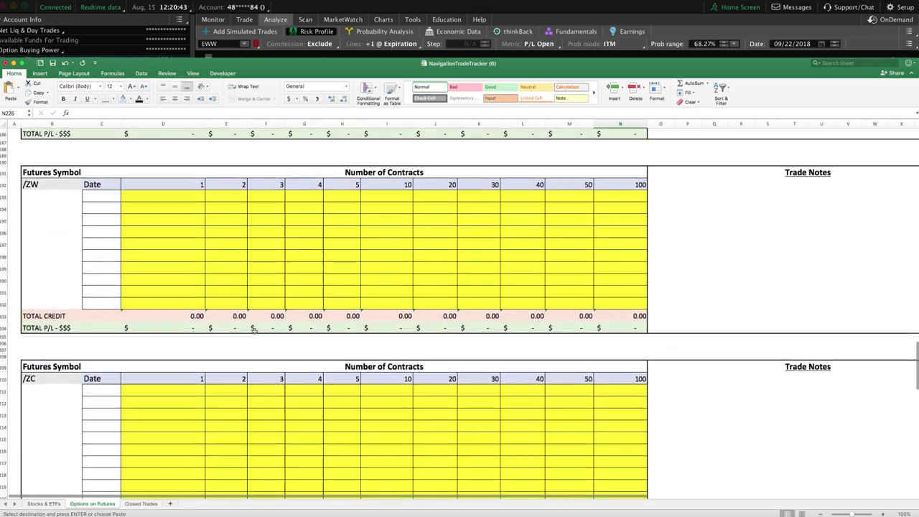
{"action": "scroll", "coordinate": [253, 327], "scroll_direction": "up", "scroll_amount": 20}
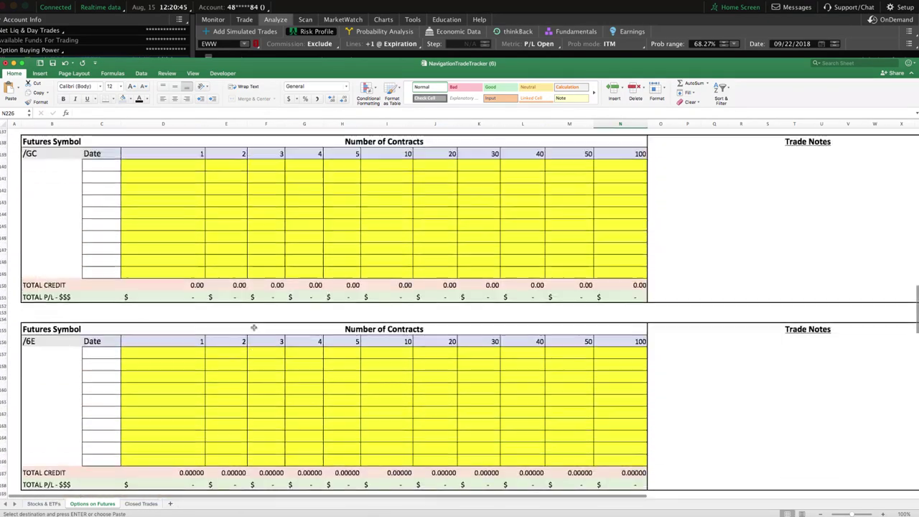
{"action": "scroll", "coordinate": [132, 306], "scroll_direction": "up", "scroll_amount": 10}
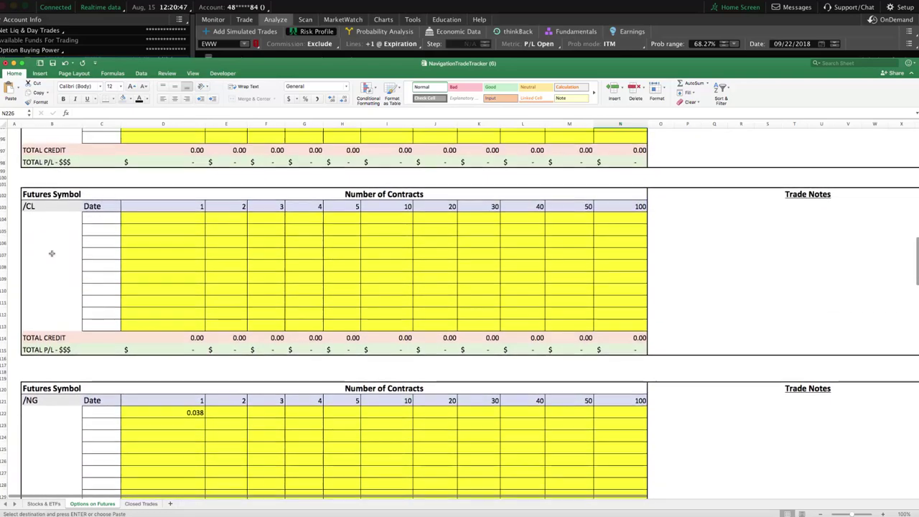
{"action": "scroll", "coordinate": [79, 268], "scroll_direction": "up", "scroll_amount": 20}
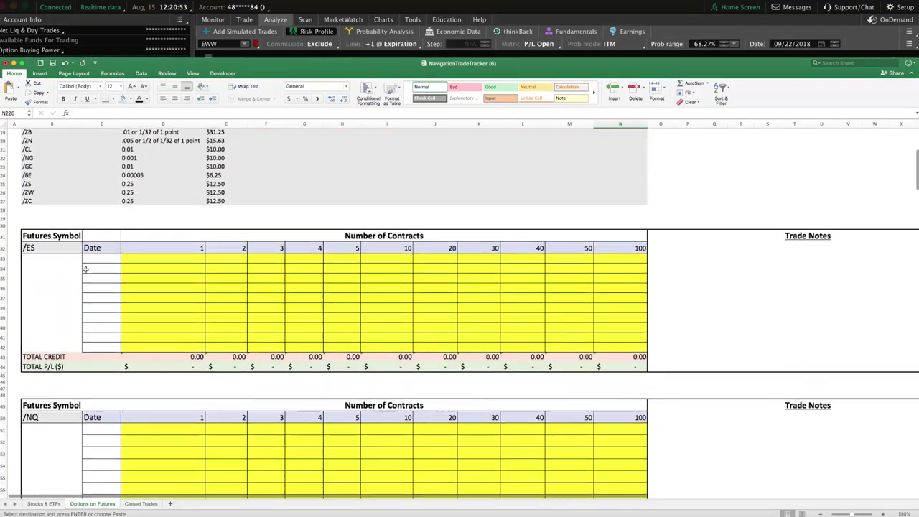
{"action": "scroll", "coordinate": [85, 268], "scroll_direction": "down", "scroll_amount": 20}
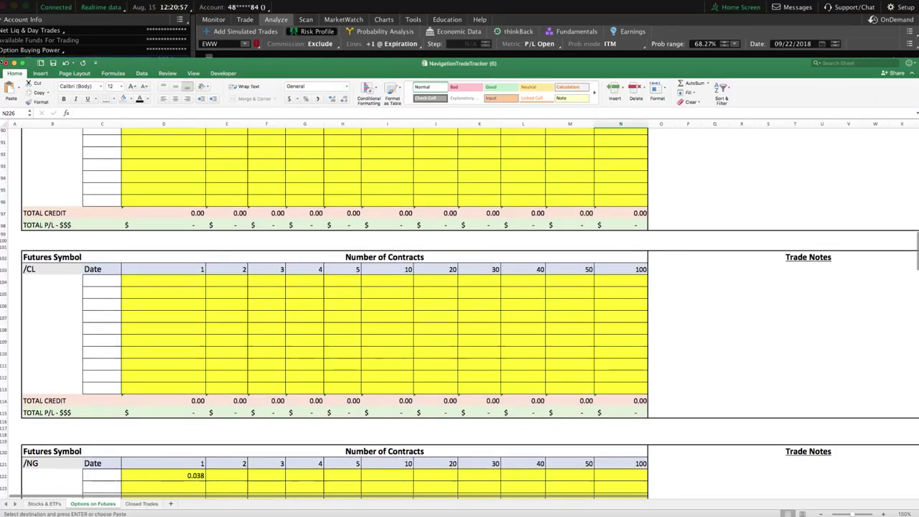
{"action": "left_click_drag", "start_coordinate": [459, 63], "coordinate": [588, 137]}
{"action": "left_click_drag", "start_coordinate": [131, 135], "coordinate": [206, 221]}
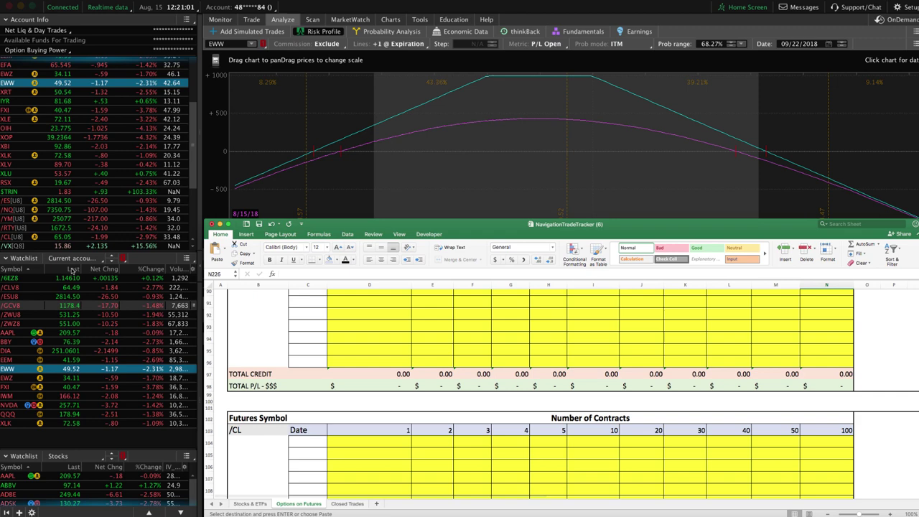
Step: Show the /CL account statement over 85 days in thinkorswim, then return to the workbook
{"action": "left_click", "coordinate": [40, 227]}
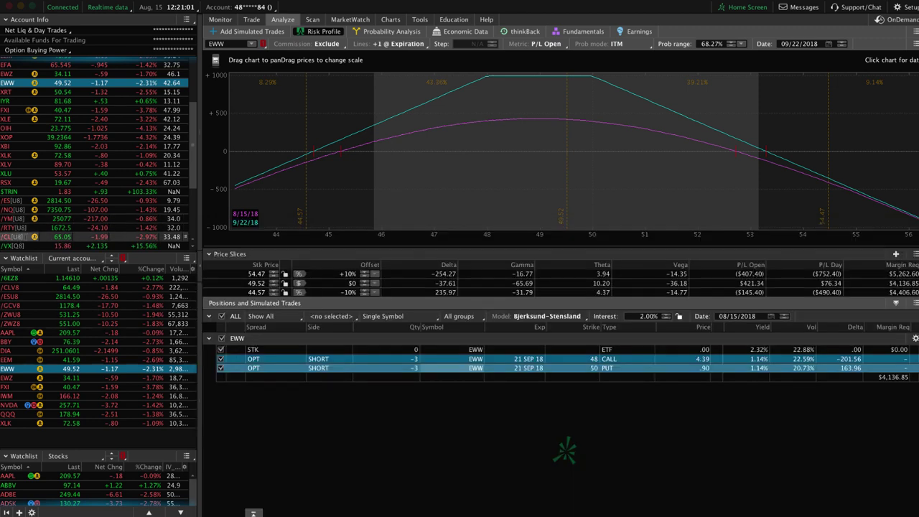
{"action": "left_click", "coordinate": [27, 237]}
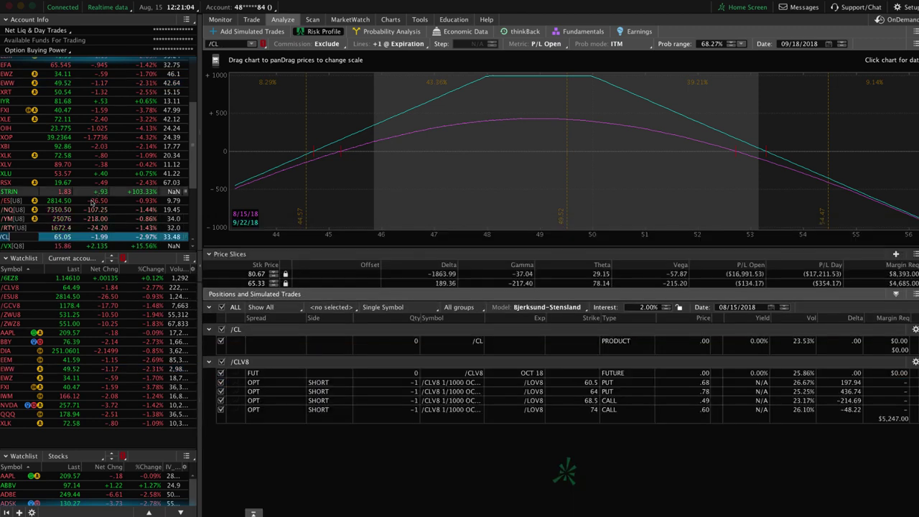
{"action": "left_click", "coordinate": [220, 19]}
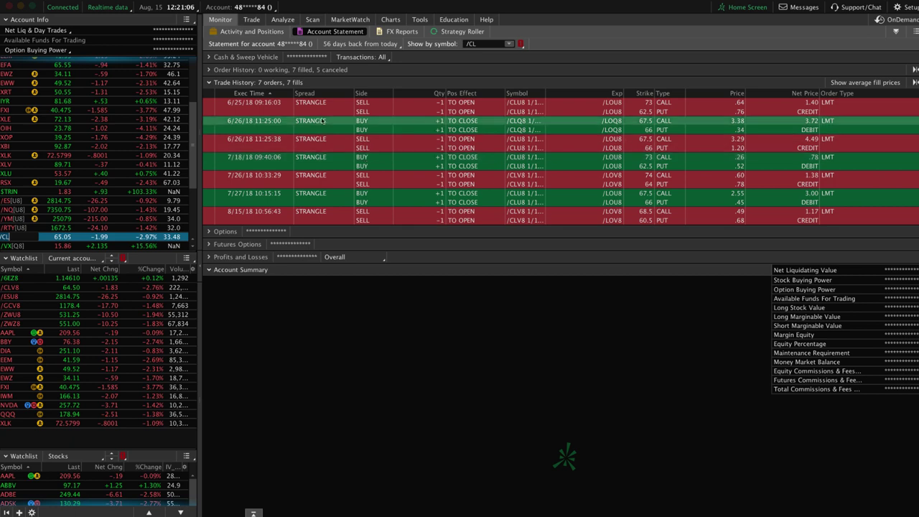
{"action": "left_click", "coordinate": [345, 44]}
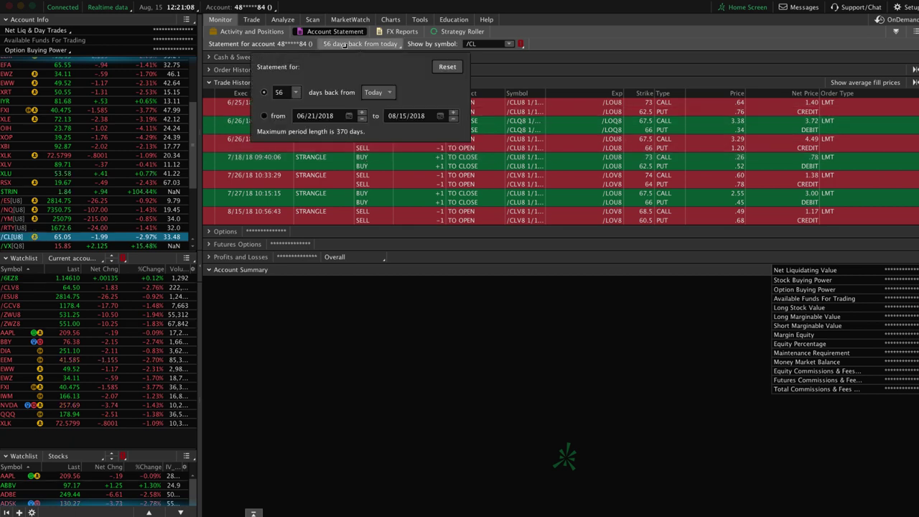
{"action": "left_click", "coordinate": [279, 92]}
{"action": "left_click", "coordinate": [529, 71]}
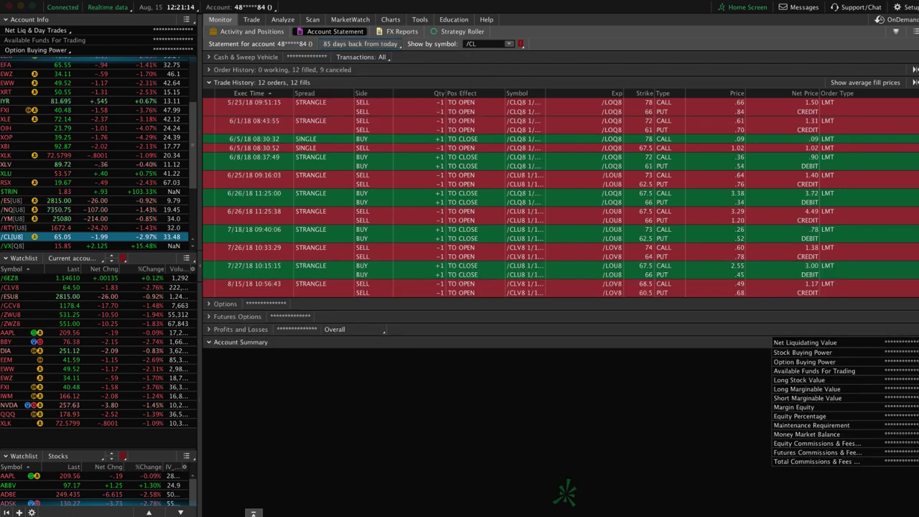
{"action": "key", "text": "super+Tab"}
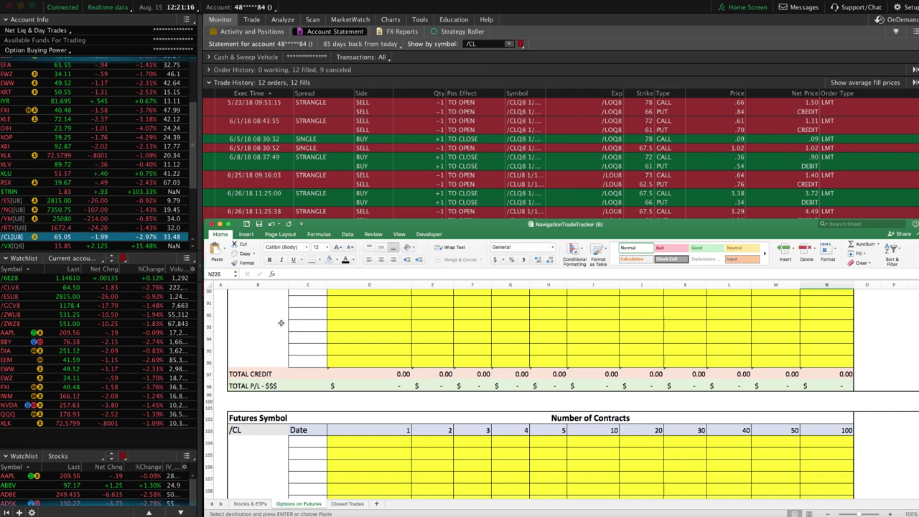
Step: Enter 1.50, 1.31 and -0.09 in D104–D106 of the /CL 1-contract column
{"action": "scroll", "coordinate": [277, 315], "scroll_direction": "down", "scroll_amount": 5}
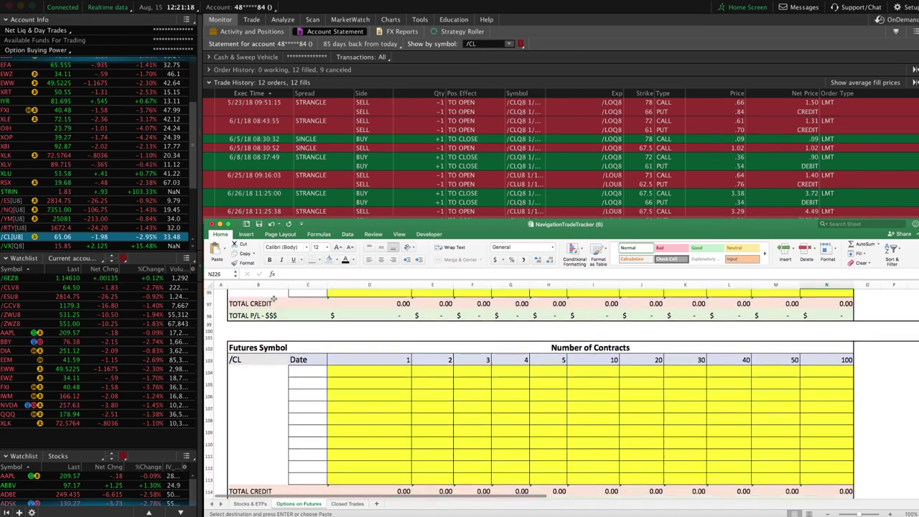
{"action": "scroll", "coordinate": [274, 299], "scroll_direction": "down", "scroll_amount": 3}
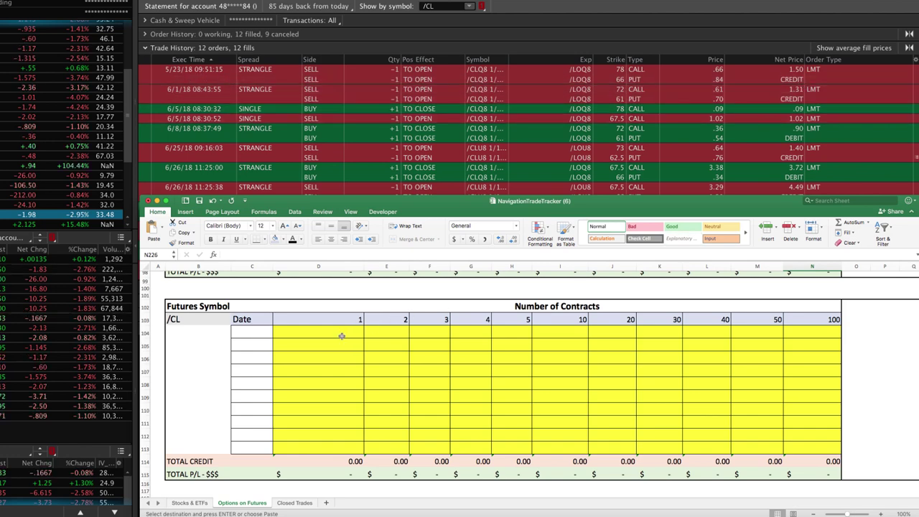
{"action": "left_click", "coordinate": [342, 332]}
{"action": "type", "text": "1.5"}
{"action": "left_click", "coordinate": [397, 359]}
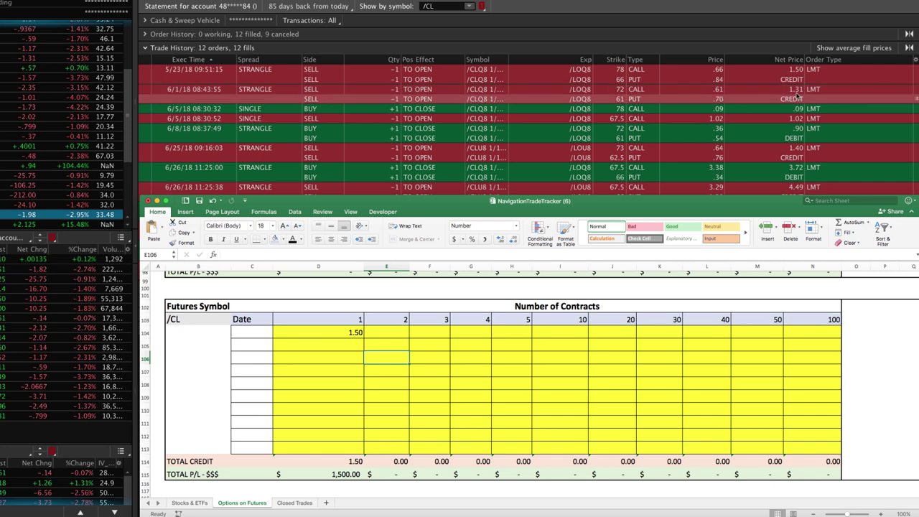
{"action": "left_click", "coordinate": [352, 347]}
{"action": "type", "text": "1.31"}
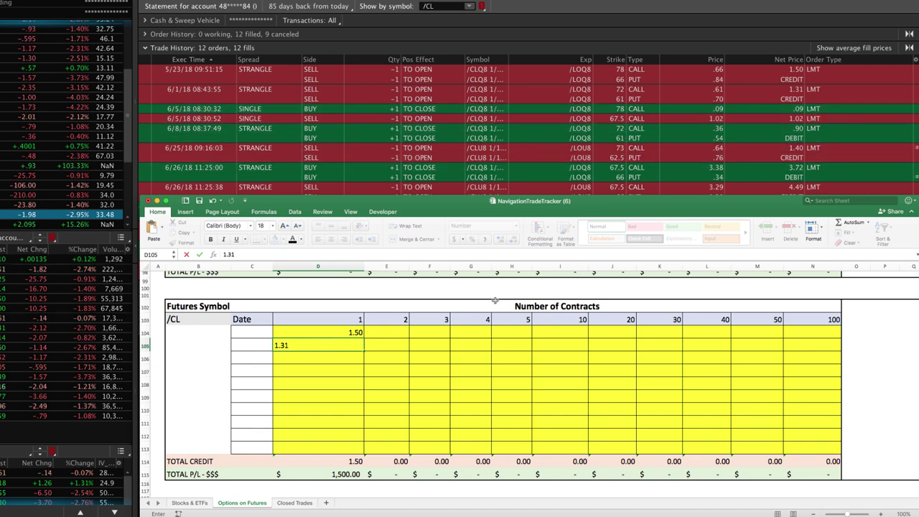
{"action": "left_click", "coordinate": [348, 357]}
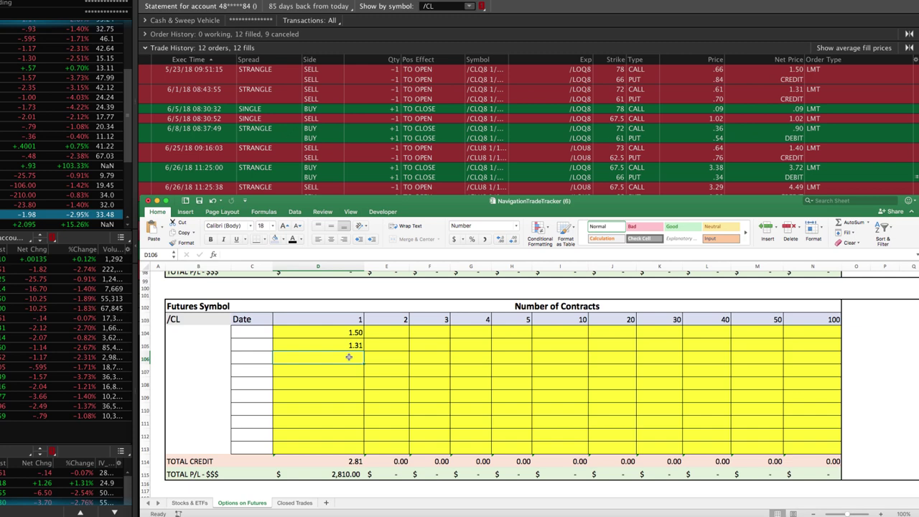
{"action": "type", "text": "-.09"}
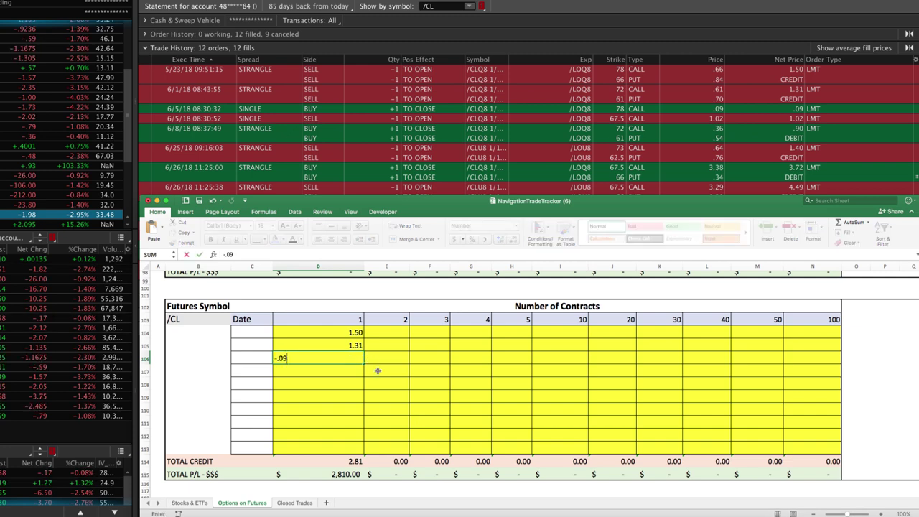
{"action": "left_click", "coordinate": [380, 370]}
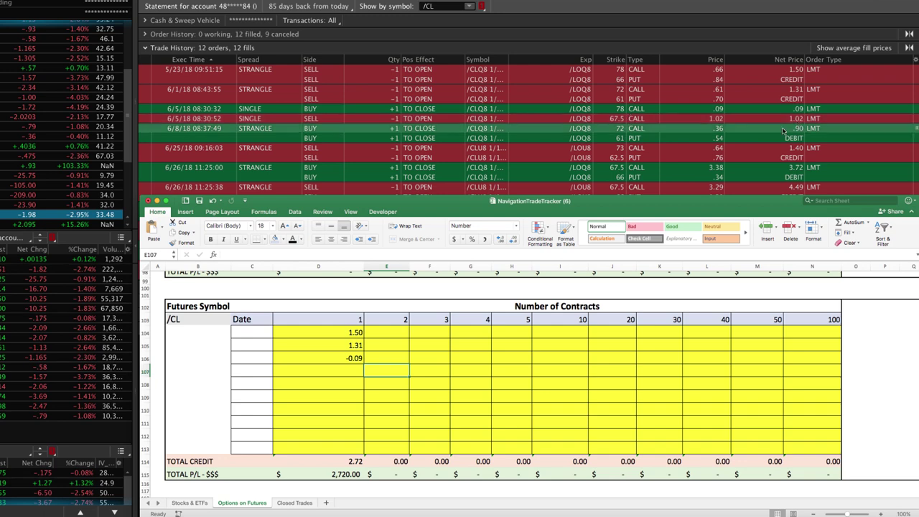
Step: Enter 1.02, -0.90 and 1.40 in D107–D109 and start the -3.72 entry in D110
{"action": "left_click", "coordinate": [352, 369]}
{"action": "type", "text": "1.02"}
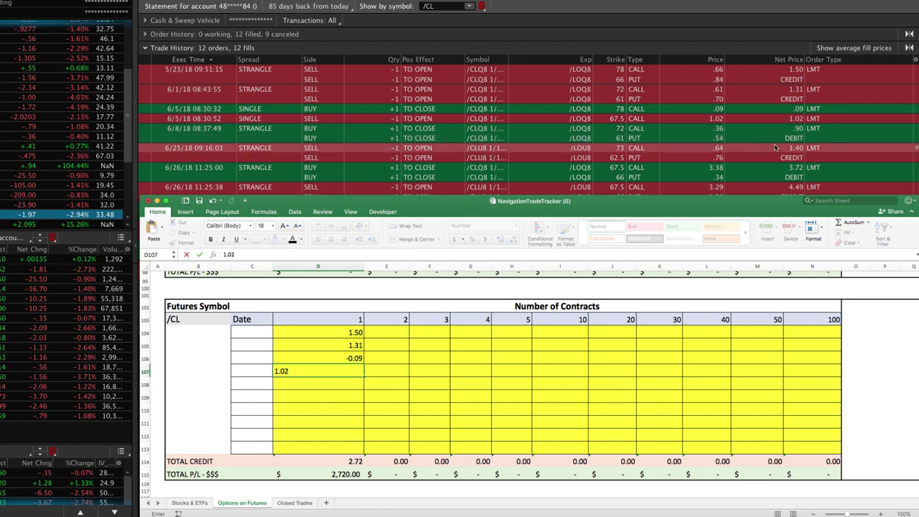
{"action": "left_click", "coordinate": [347, 386]}
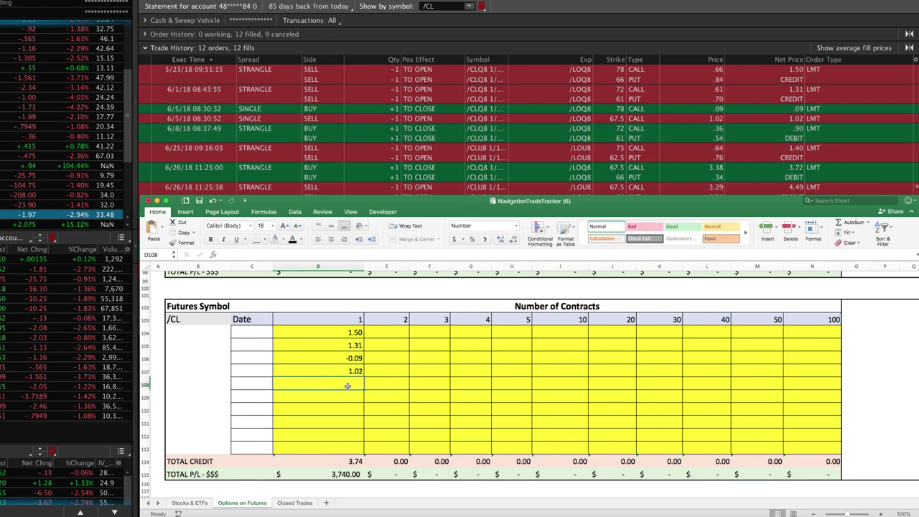
{"action": "type", "text": "-.9"}
{"action": "left_click", "coordinate": [420, 384]}
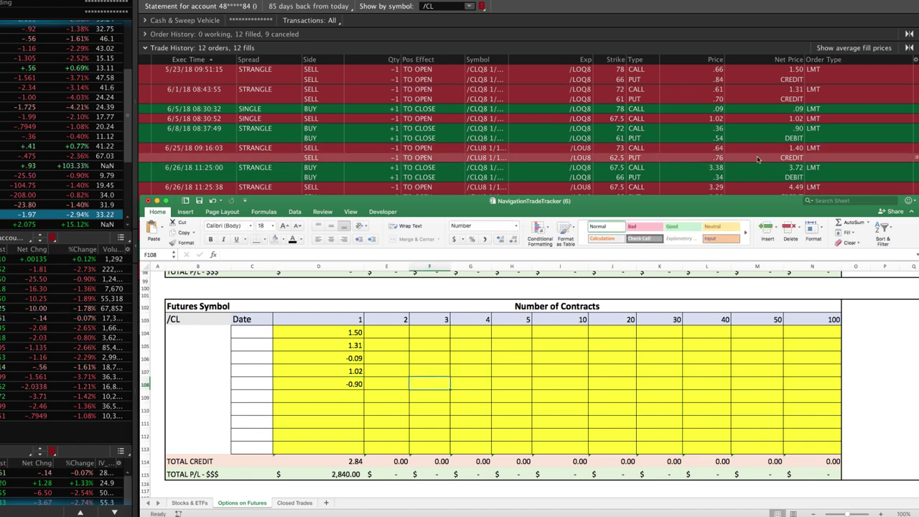
{"action": "left_click", "coordinate": [356, 397]}
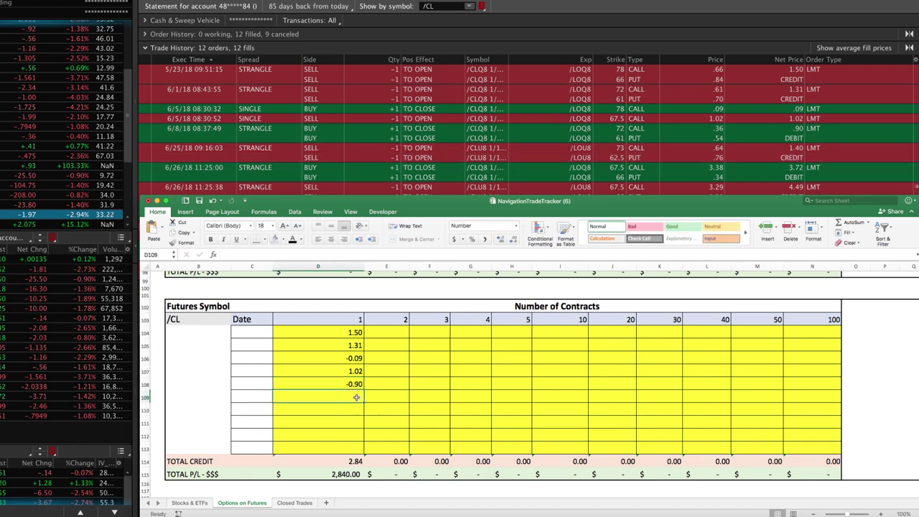
{"action": "type", "text": "1.40"}
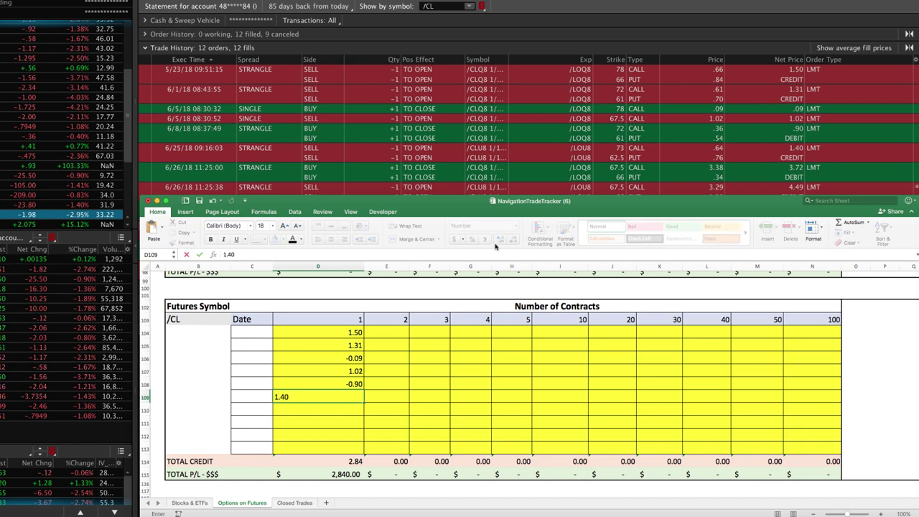
{"action": "left_click", "coordinate": [326, 409]}
{"action": "type", "text": "-"}
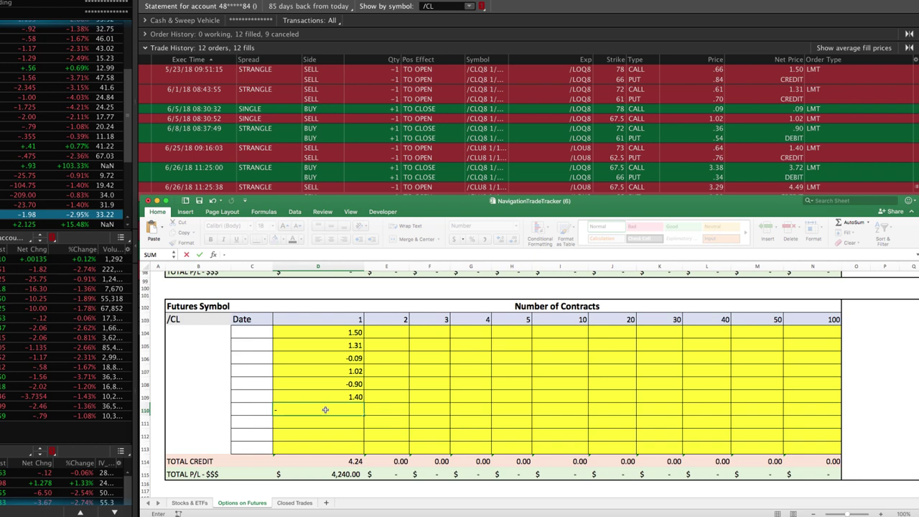
{"action": "type", "text": "3.72"}
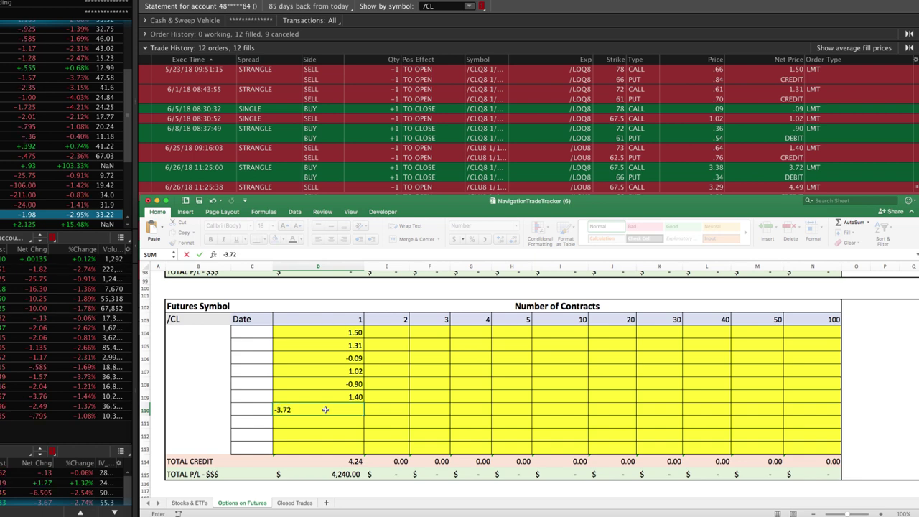
Step: Commit -3.72 in D110, then add 4.49 and -0.78 in D111–D112
{"action": "left_click_drag", "start_coordinate": [601, 194], "coordinate": [599, 283]}
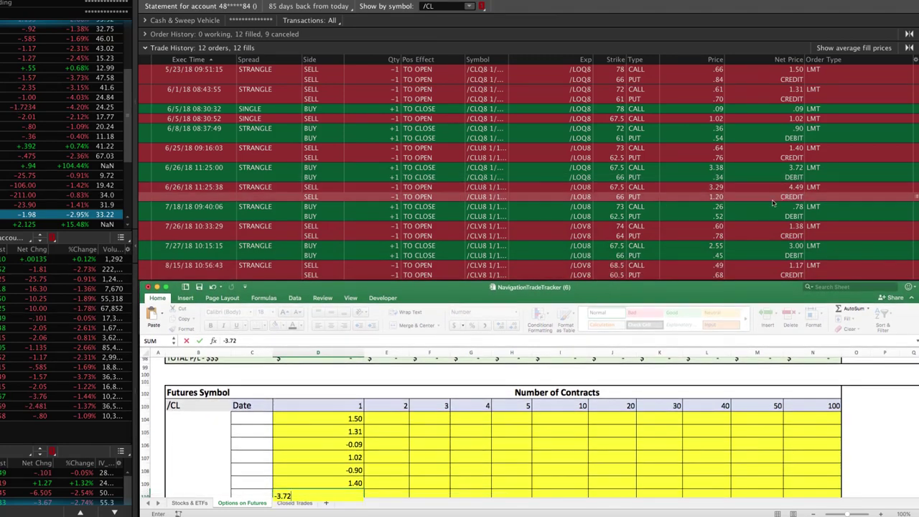
{"action": "scroll", "coordinate": [424, 457], "scroll_direction": "down", "scroll_amount": 3}
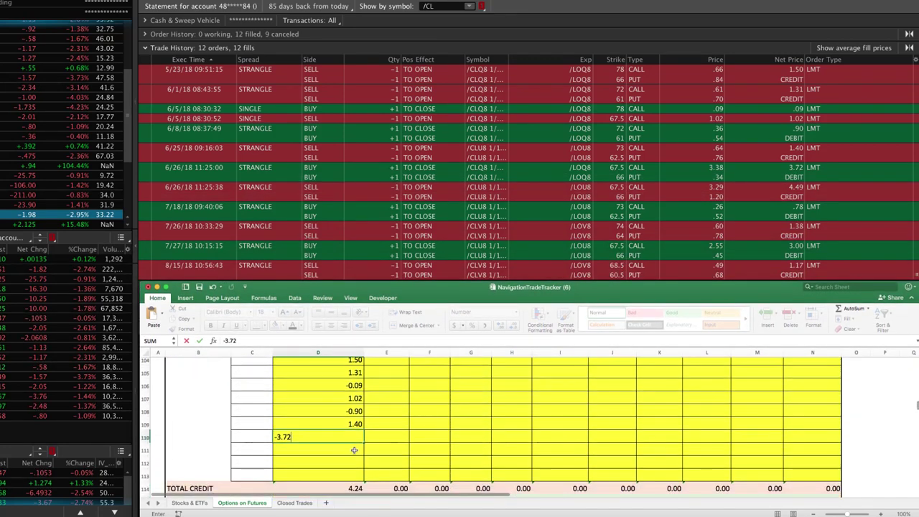
{"action": "key", "text": "Return"}
{"action": "type", "text": "4."}
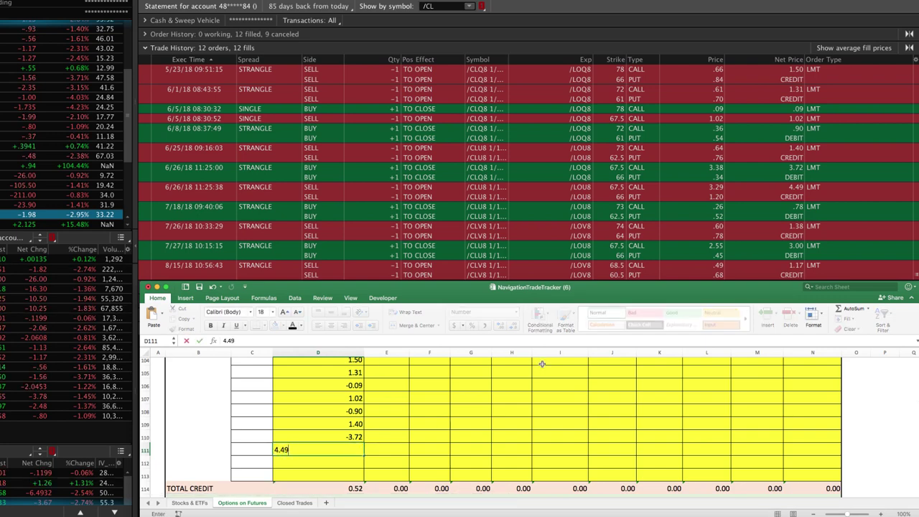
{"action": "type", "text": "49"}
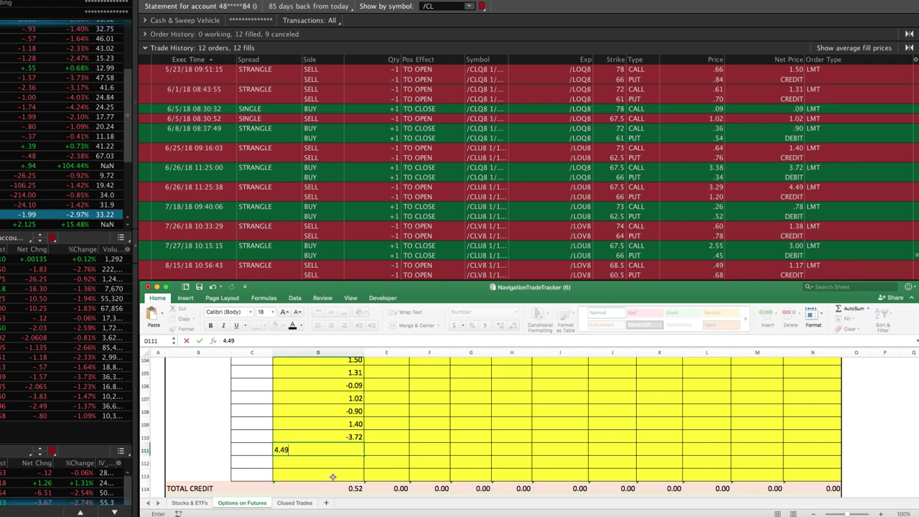
{"action": "left_click", "coordinate": [341, 459]}
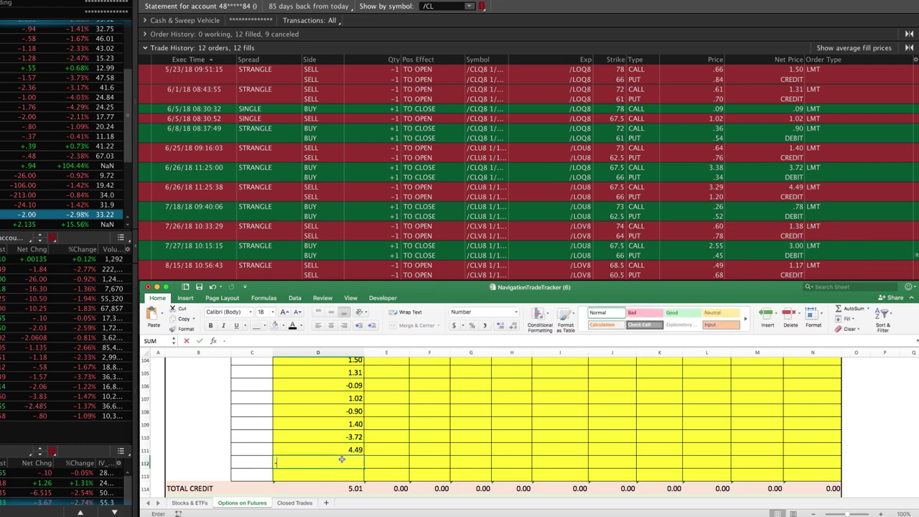
{"action": "type", "text": "-0"}
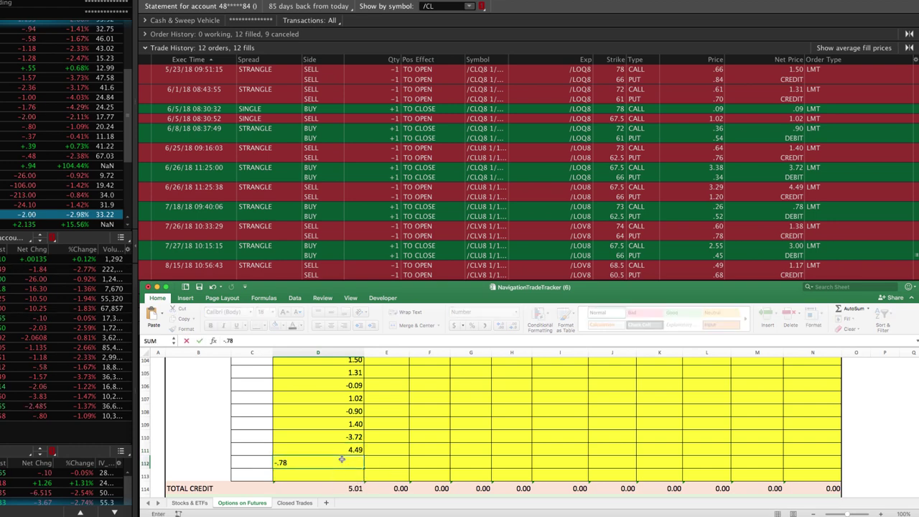
{"action": "type", "text": ".78"}
{"action": "left_click", "coordinate": [424, 448]}
{"action": "scroll", "coordinate": [423, 439], "scroll_direction": "down", "scroll_amount": 3}
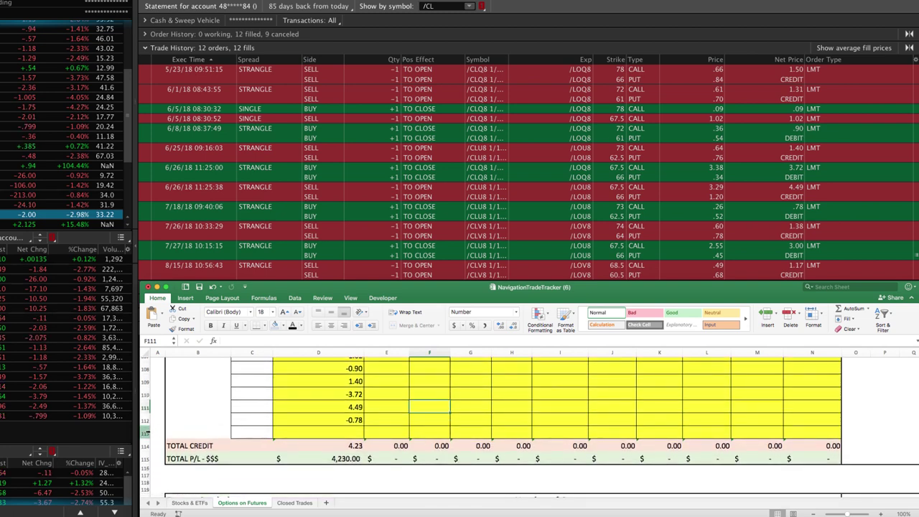
{"action": "left_click", "coordinate": [146, 433]}
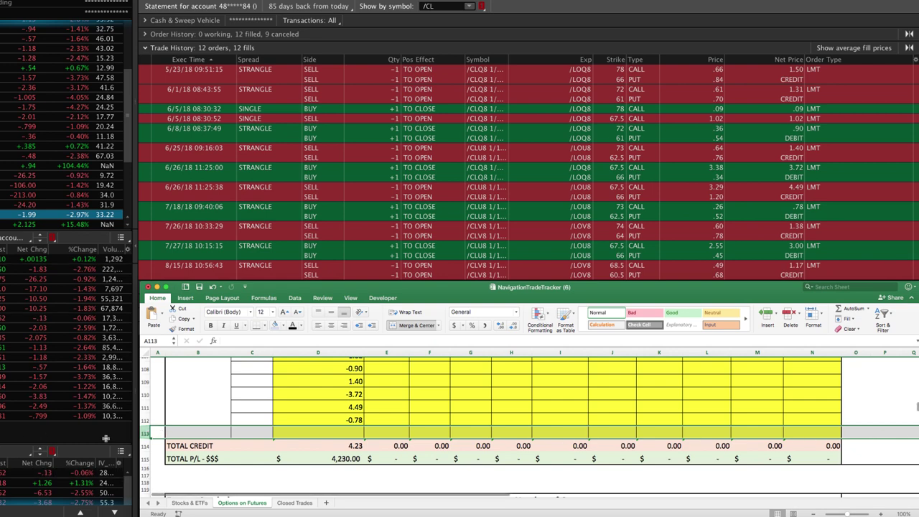
Step: Insert three blank rows at row 113 above the /CL totals
{"action": "right_click", "coordinate": [204, 432]}
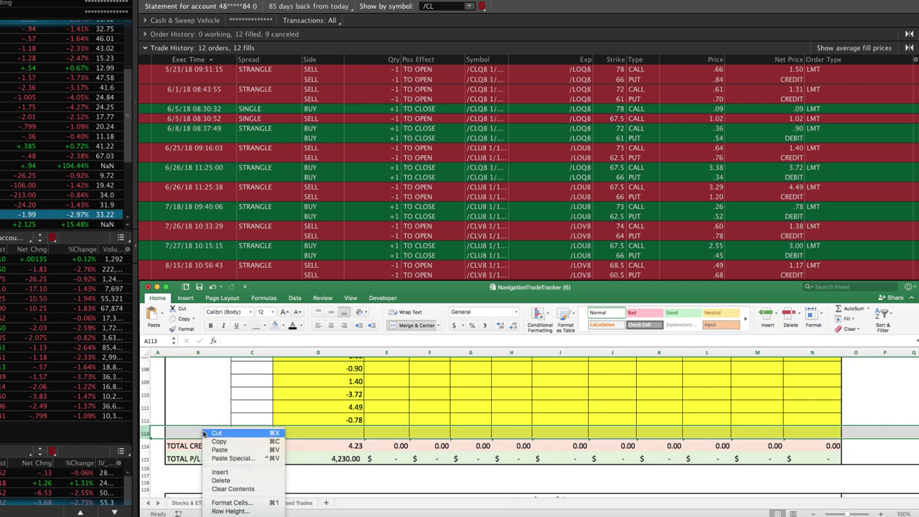
{"action": "left_click", "coordinate": [220, 471]}
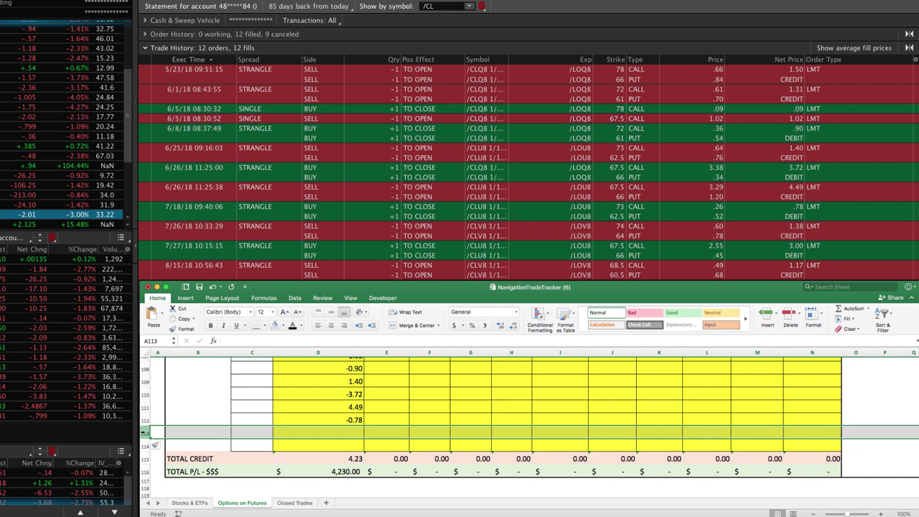
{"action": "left_click_drag", "start_coordinate": [151, 433], "coordinate": [152, 445]}
{"action": "right_click", "coordinate": [206, 430]}
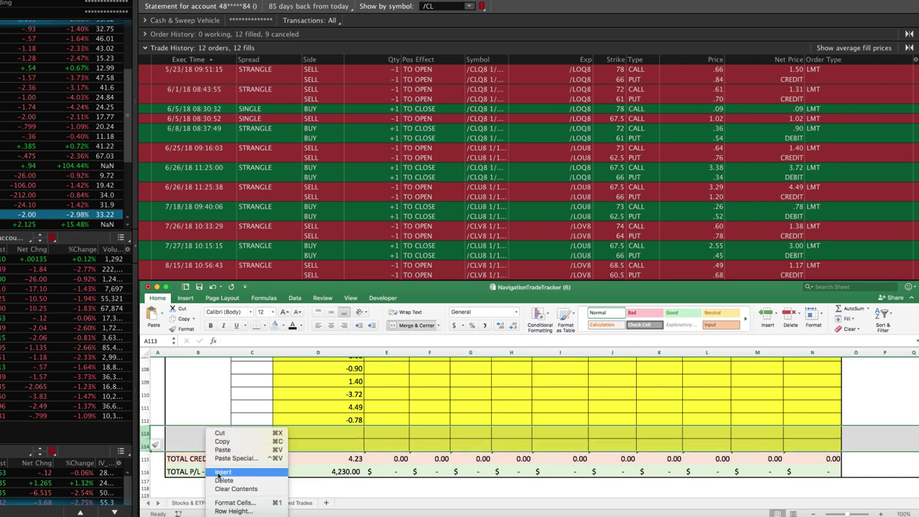
{"action": "left_click", "coordinate": [223, 472]}
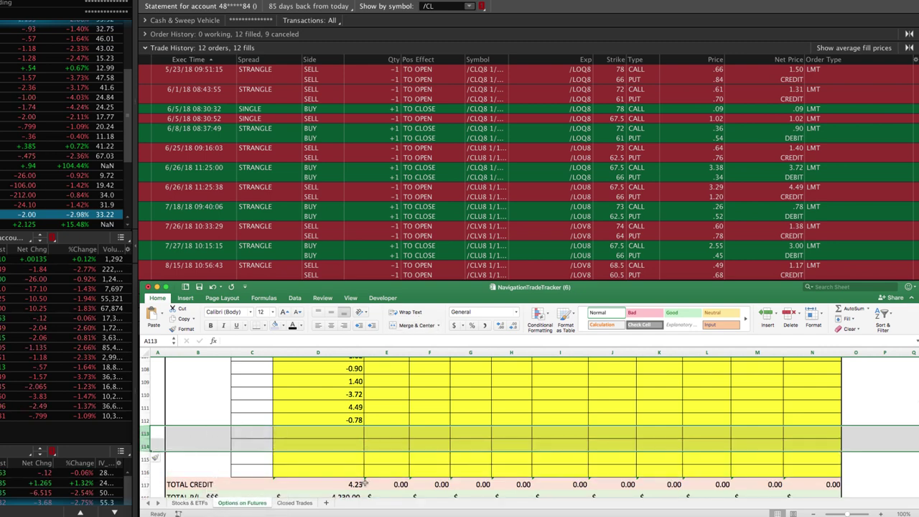
{"action": "scroll", "coordinate": [366, 477], "scroll_direction": "down", "scroll_amount": 3}
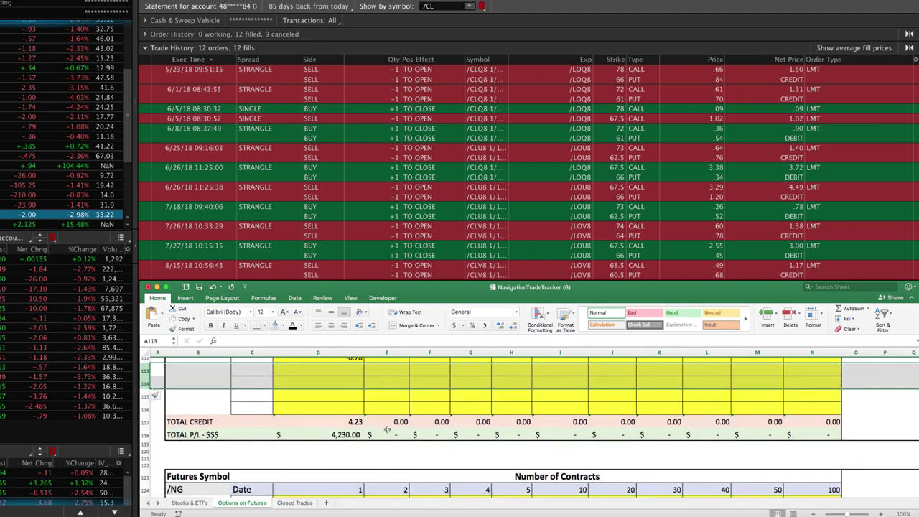
{"action": "scroll", "coordinate": [386, 429], "scroll_direction": "up", "scroll_amount": 3}
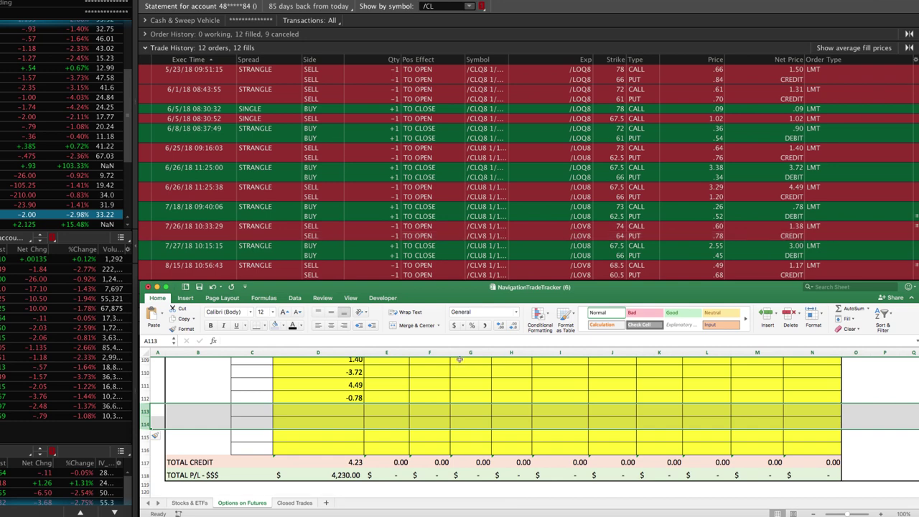
Step: Enter 1.38, -3.00 and 1.17 in D113–D115 of the /CL block
{"action": "left_click", "coordinate": [348, 410]}
{"action": "type", "text": "1.38"}
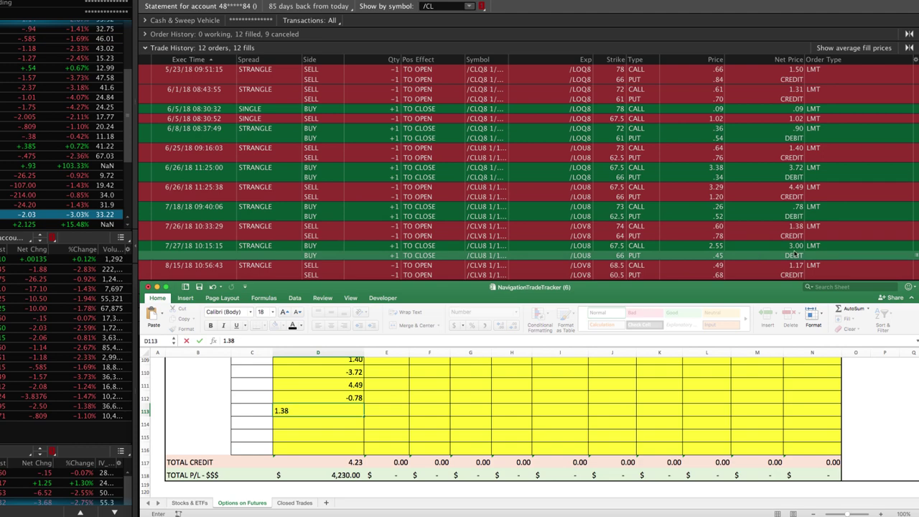
{"action": "left_click", "coordinate": [346, 422]}
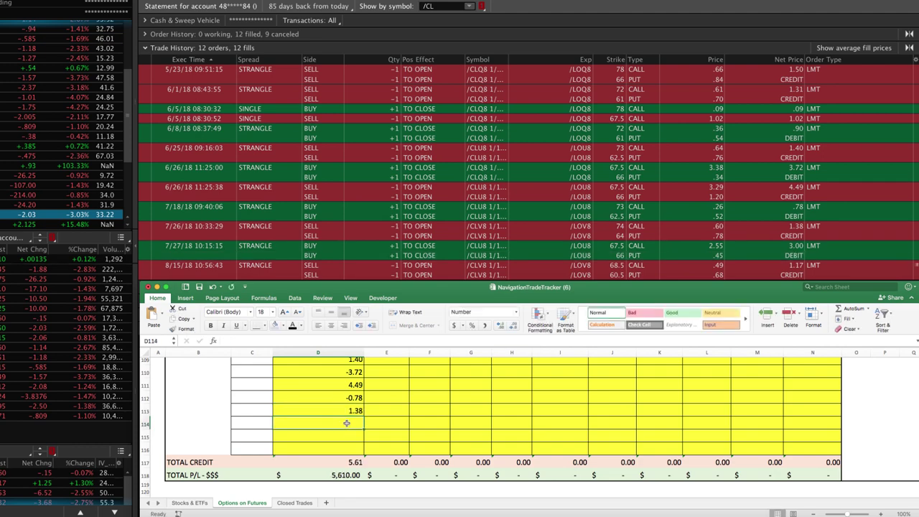
{"action": "type", "text": "-3"}
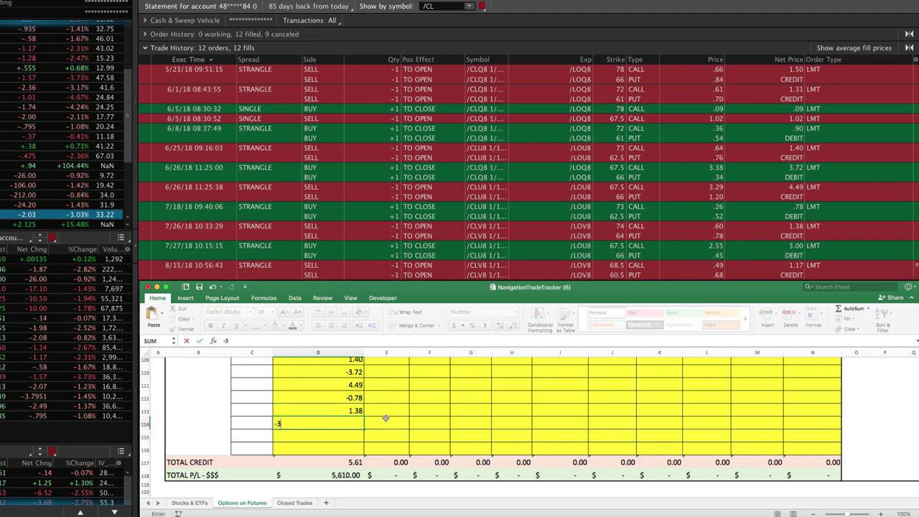
{"action": "left_click", "coordinate": [424, 410]}
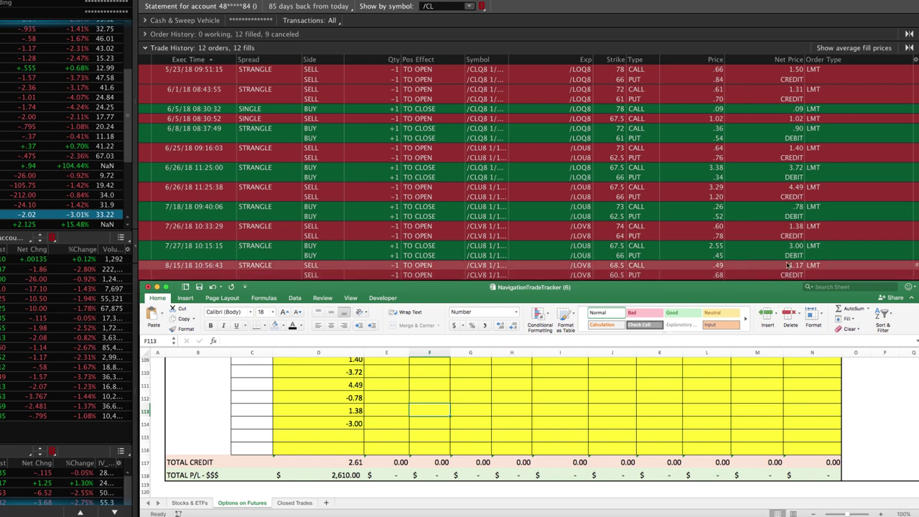
{"action": "left_click", "coordinate": [355, 437]}
{"action": "type", "text": "1.17"}
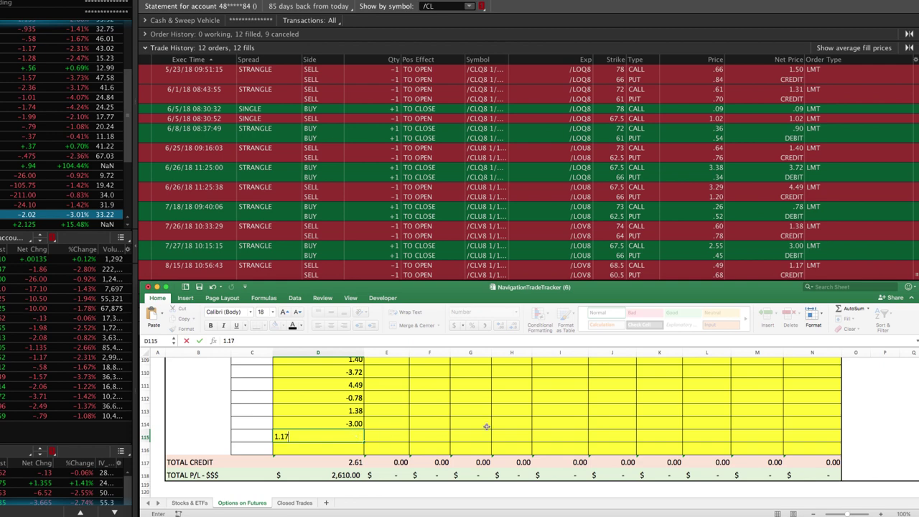
{"action": "left_click", "coordinate": [486, 426]}
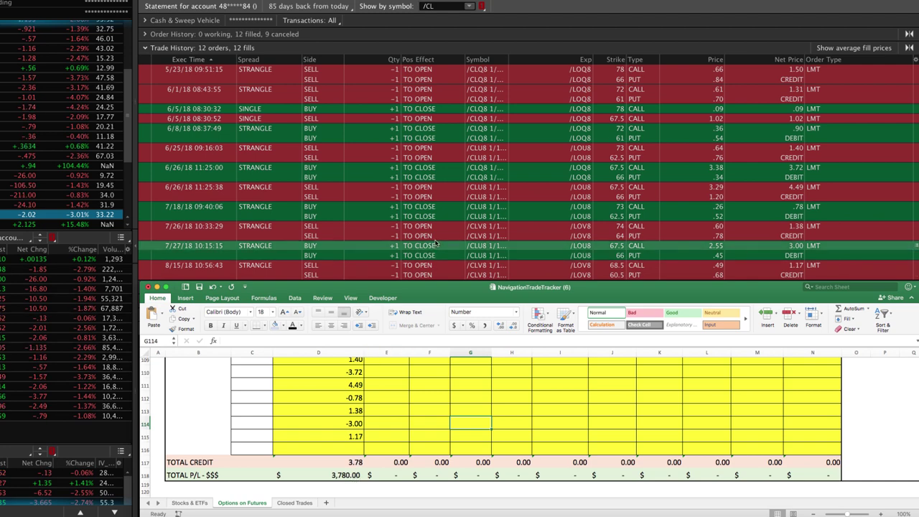
Step: Insert three more blank rows at row 116 above TOTAL CREDIT and TOTAL P/L
{"action": "left_click", "coordinate": [147, 450]}
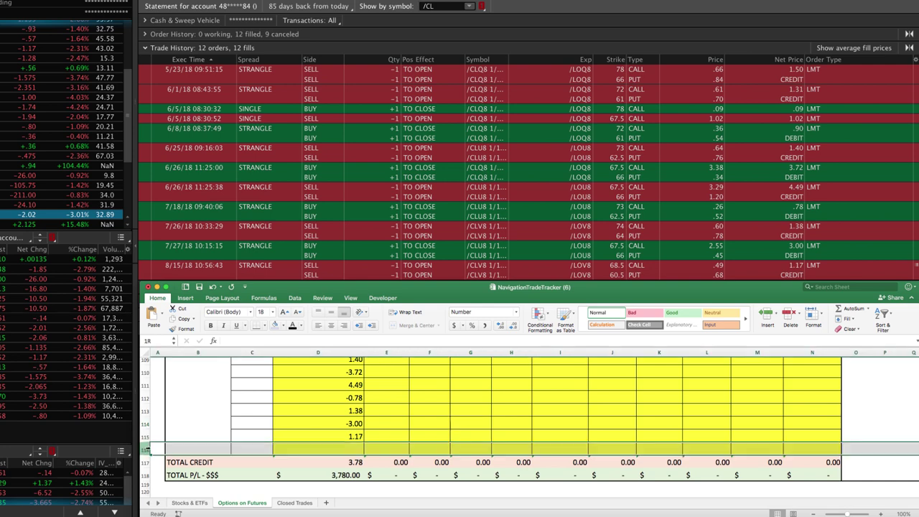
{"action": "right_click", "coordinate": [172, 449]}
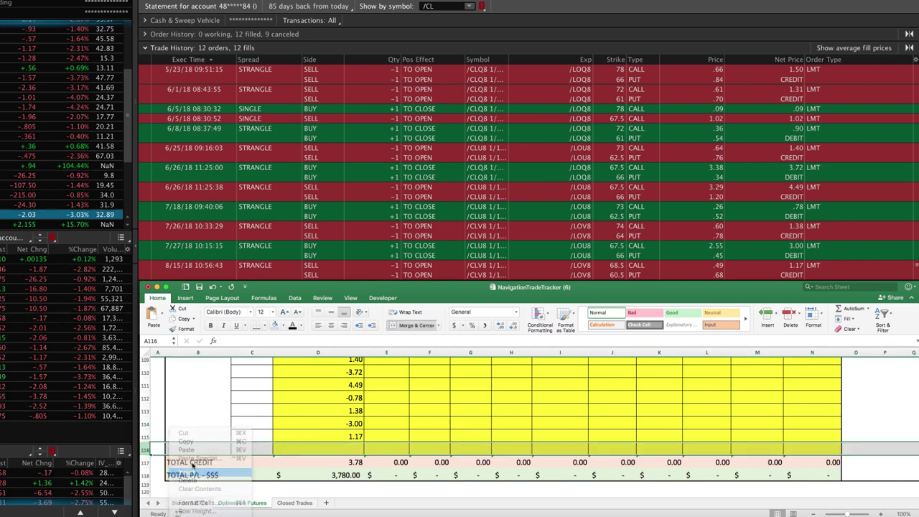
{"action": "left_click", "coordinate": [184, 471]}
{"action": "left_click_drag", "start_coordinate": [147, 450], "coordinate": [152, 460]}
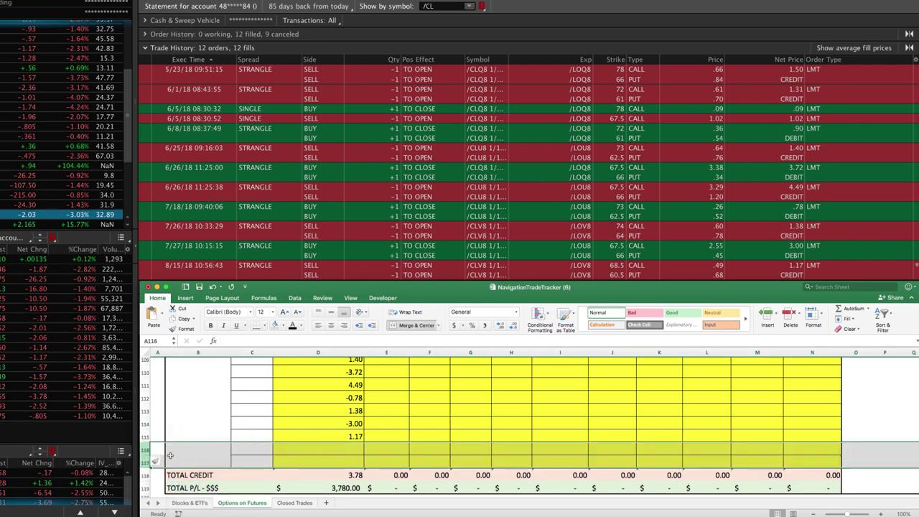
{"action": "right_click", "coordinate": [156, 460]}
{"action": "left_click", "coordinate": [184, 471]}
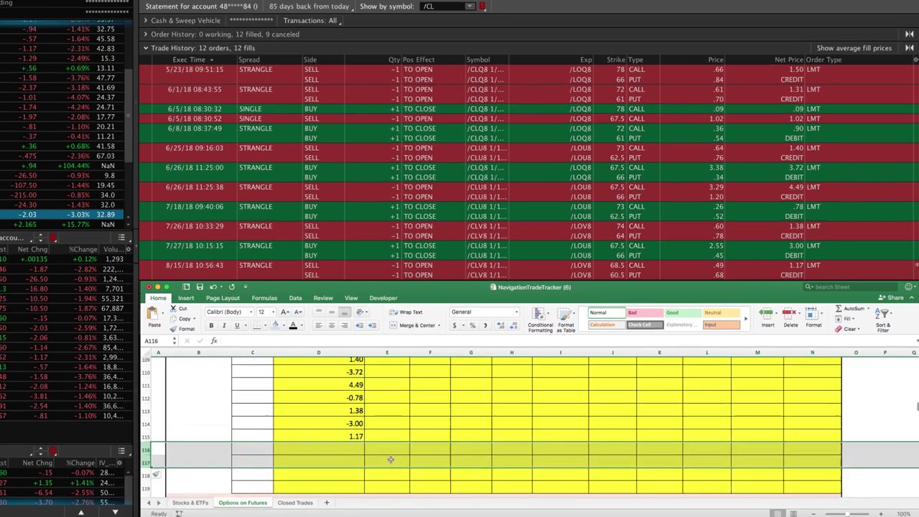
{"action": "scroll", "coordinate": [361, 467], "scroll_direction": "down", "scroll_amount": 5}
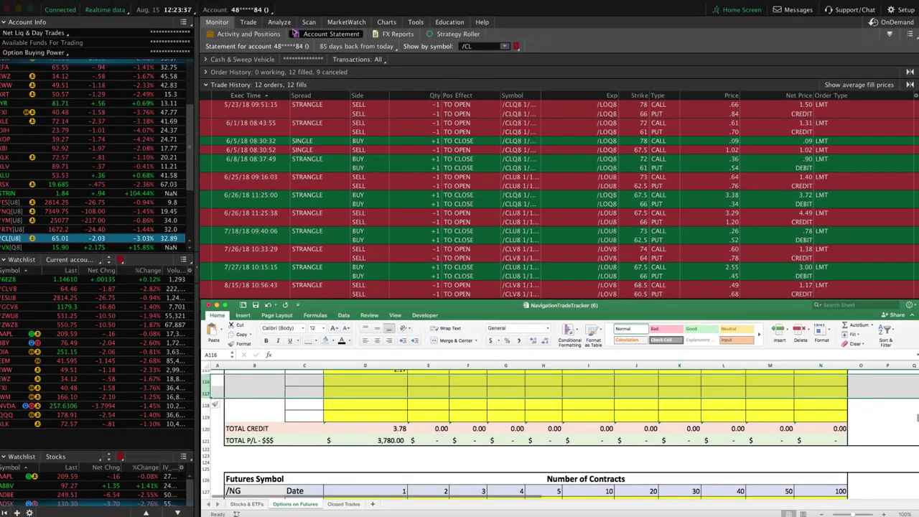
Step: In the /CL risk profile, include only the 64 PUT and 74 CALL legs
{"action": "left_click", "coordinate": [279, 21]}
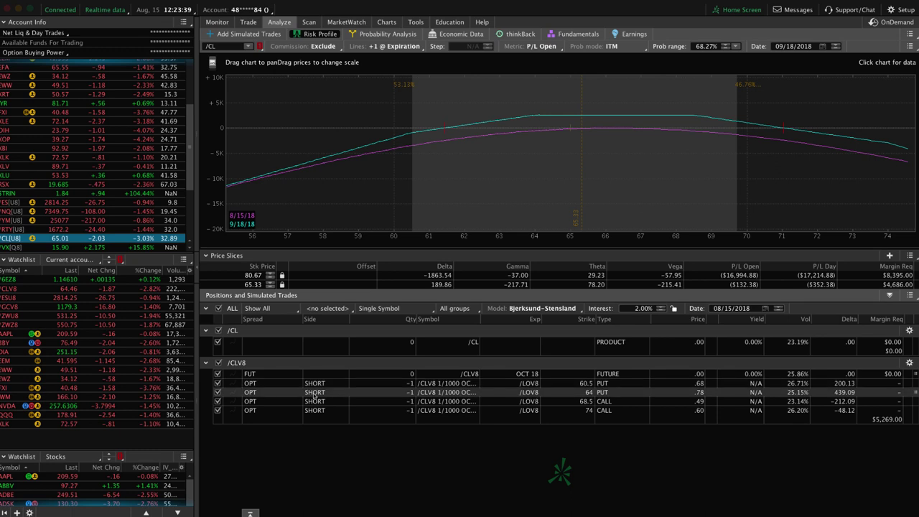
{"action": "left_click", "coordinate": [218, 393]}
{"action": "left_click", "coordinate": [218, 410]}
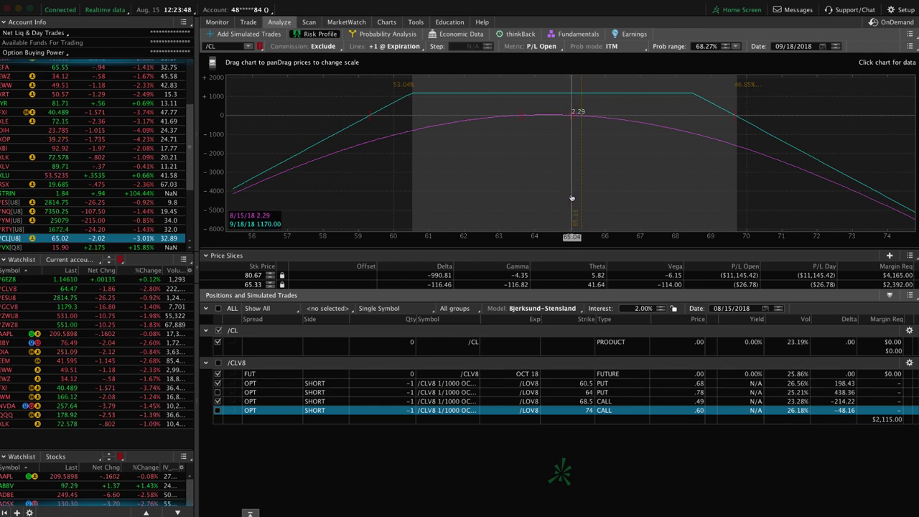
{"action": "left_click", "coordinate": [218, 383]}
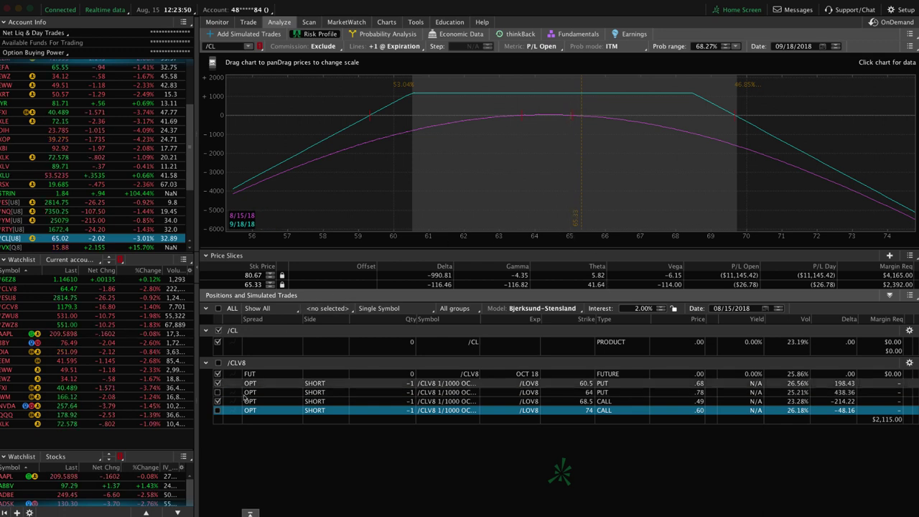
{"action": "left_click", "coordinate": [218, 392]}
{"action": "left_click", "coordinate": [218, 393]}
{"action": "left_click", "coordinate": [218, 401]}
{"action": "left_click", "coordinate": [219, 410]}
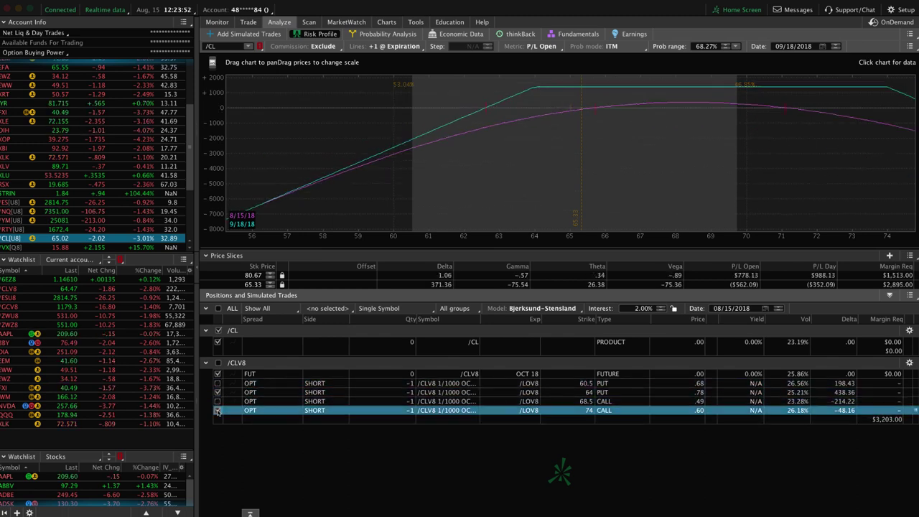
Step: Select the 64 PUT and 74 CALL positions and open their trade actions for a closing order
{"action": "left_click", "coordinate": [332, 394]}
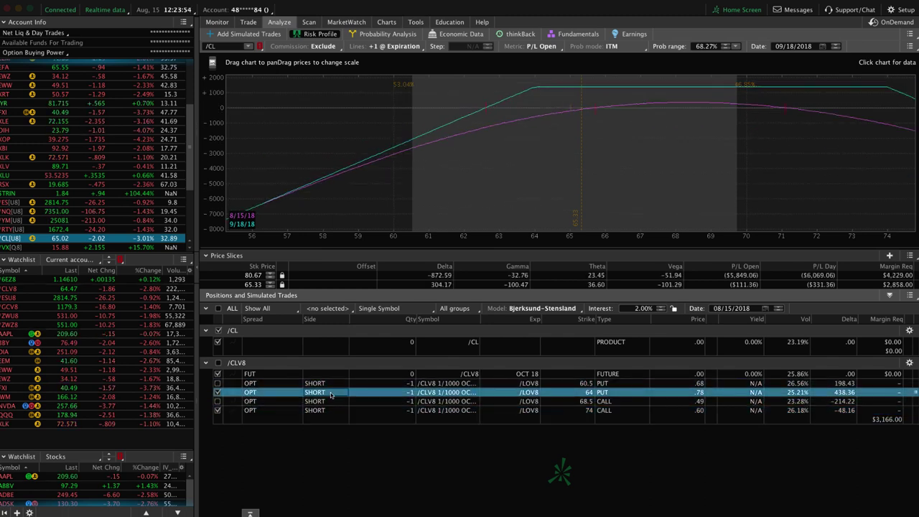
{"action": "left_click", "coordinate": [333, 410], "text": "ctrl"}
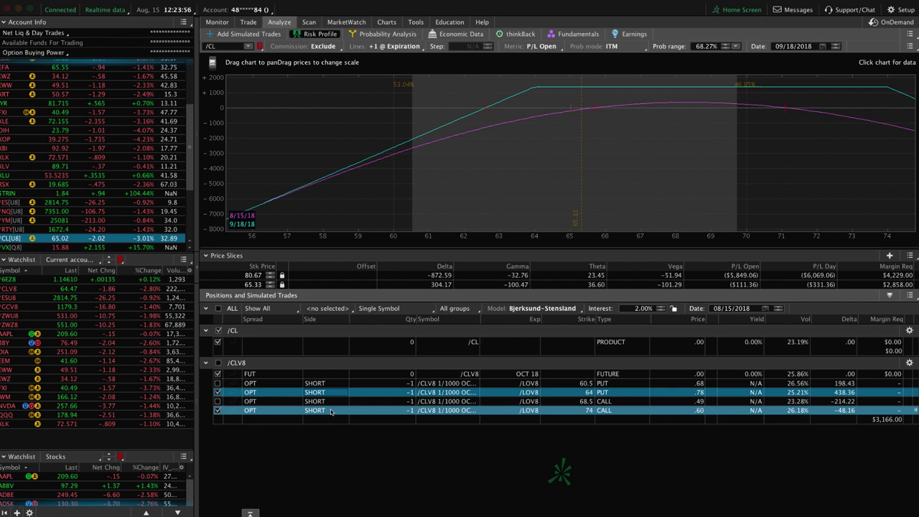
{"action": "right_click", "coordinate": [334, 412]}
{"action": "mouse_move", "coordinate": [362, 423]}
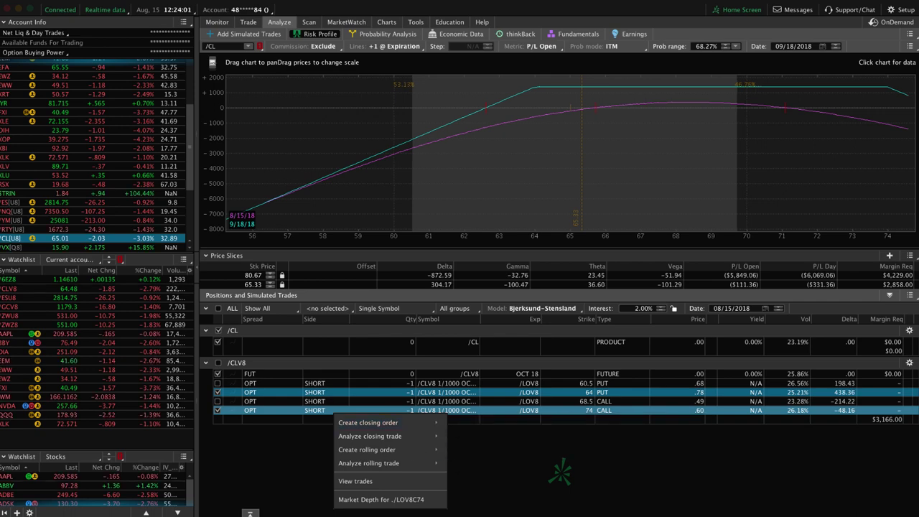
Step: Enter the estimated -1.79 closing debit in D116 of the /CL block
{"action": "key", "text": "super+Tab"}
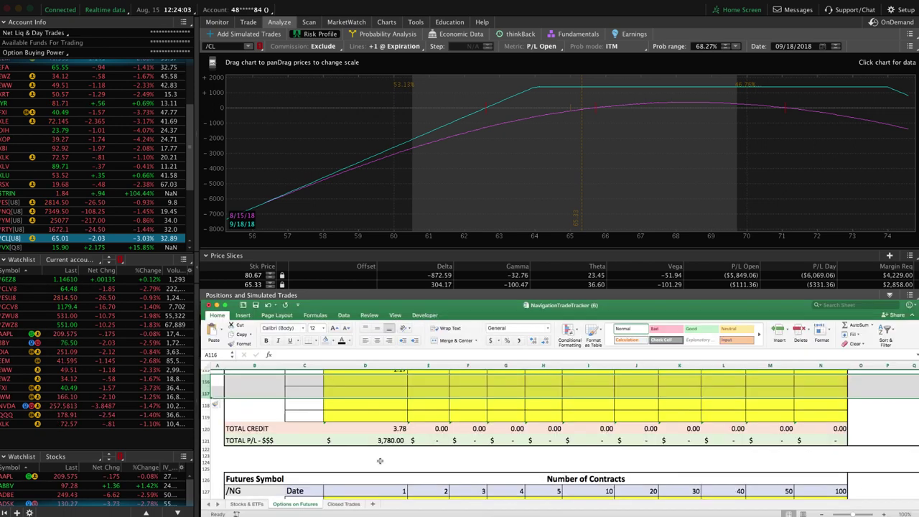
{"action": "scroll", "coordinate": [377, 455], "scroll_direction": "up", "scroll_amount": 2}
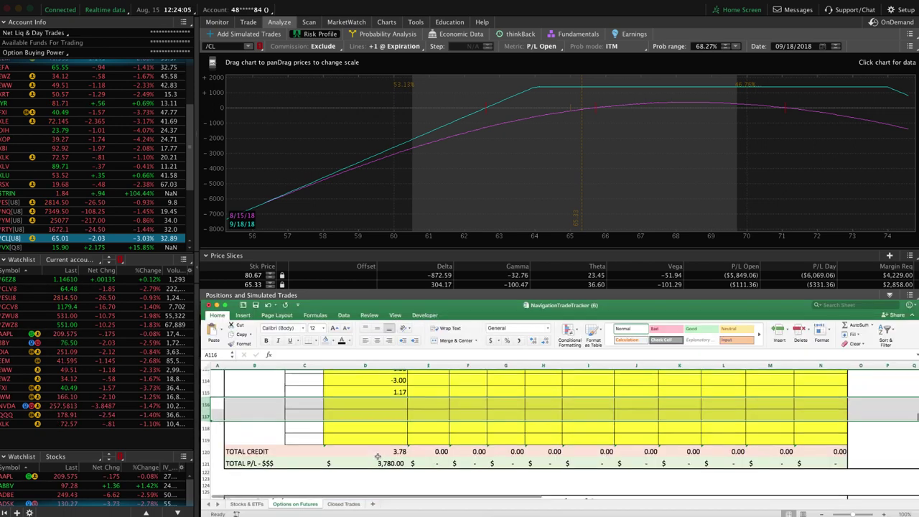
{"action": "left_click", "coordinate": [394, 406]}
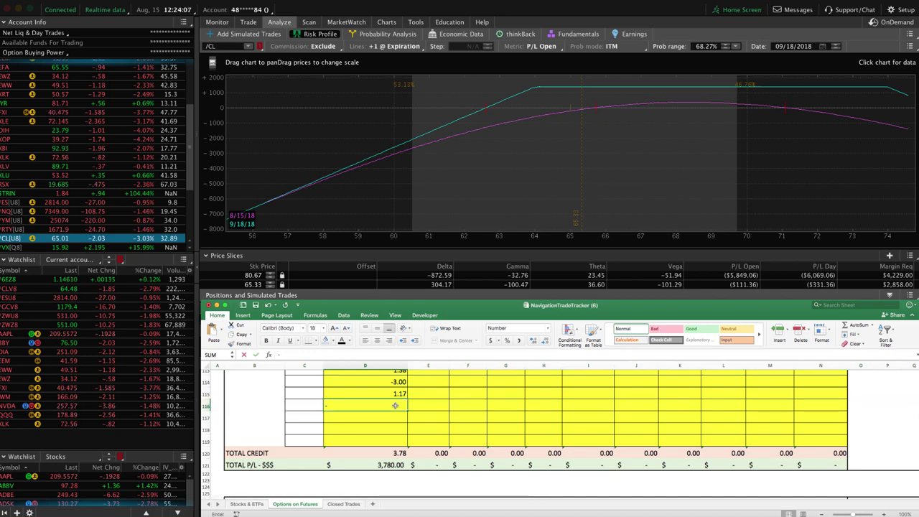
{"action": "type", "text": "-1.79"}
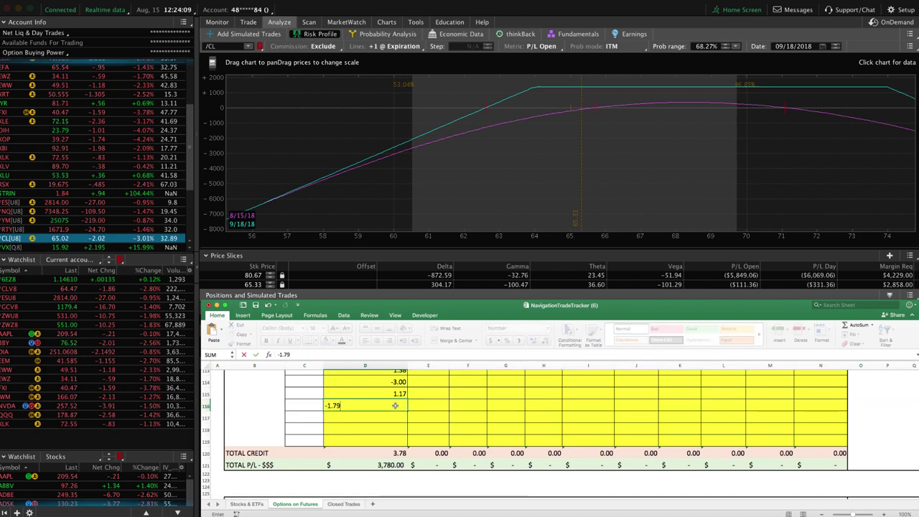
{"action": "left_click", "coordinate": [468, 427]}
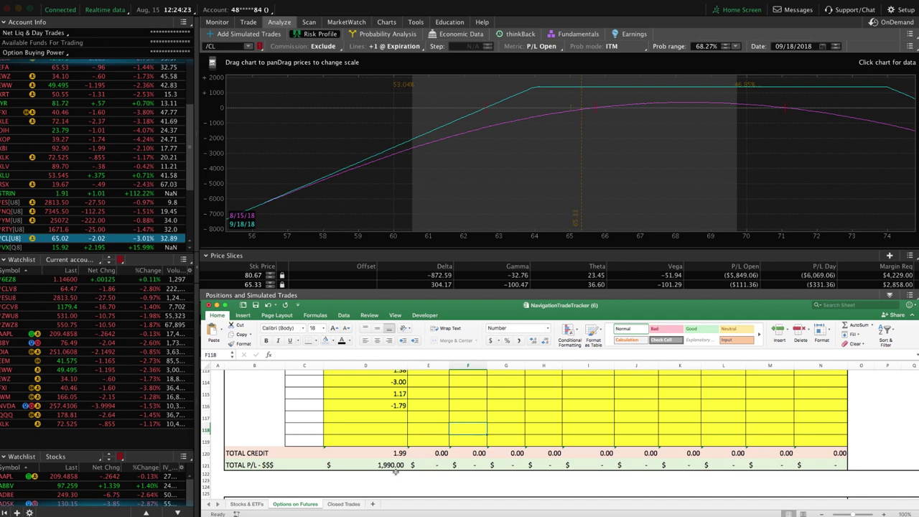
Step: Enlarge the workbook to nearly full screen and scroll to the Options on Futures tick-size table
{"action": "scroll", "coordinate": [400, 427], "scroll_direction": "up", "scroll_amount": 5}
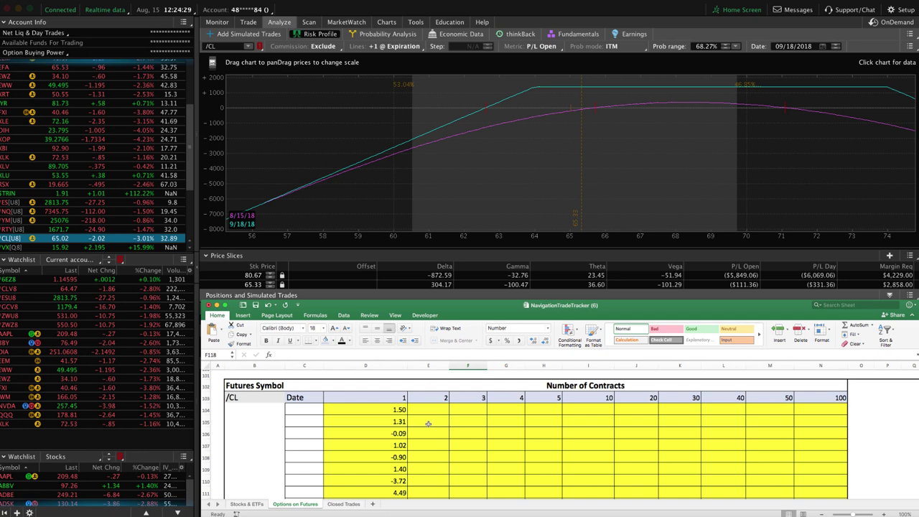
{"action": "scroll", "coordinate": [427, 430], "scroll_direction": "down", "scroll_amount": 3}
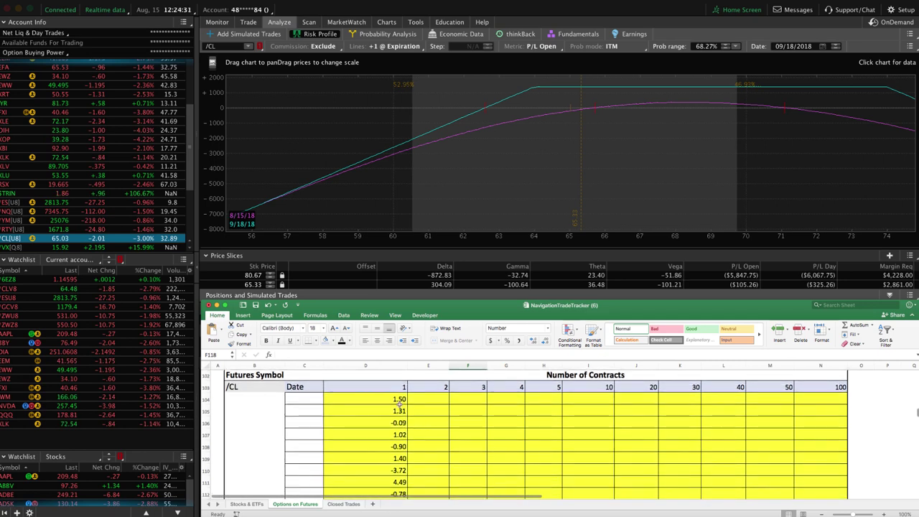
{"action": "scroll", "coordinate": [400, 405], "scroll_direction": "down", "scroll_amount": 4}
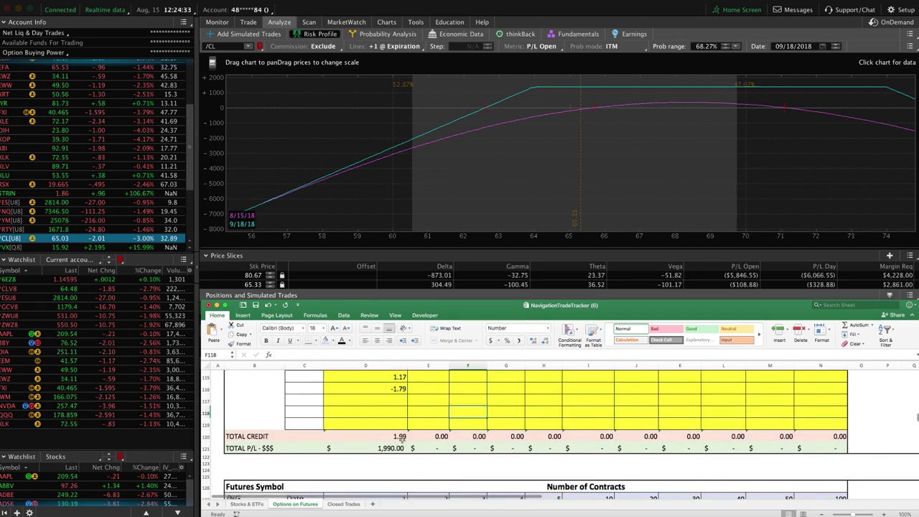
{"action": "scroll", "coordinate": [404, 428], "scroll_direction": "up", "scroll_amount": 5}
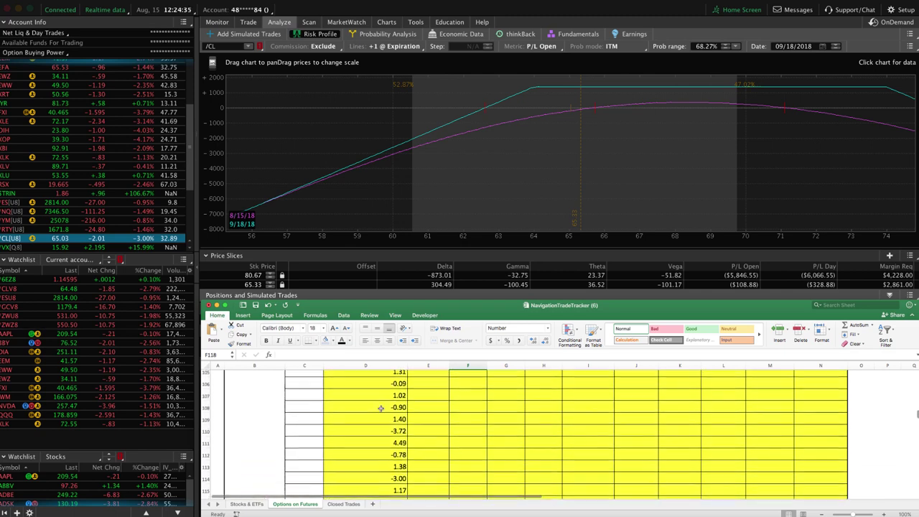
{"action": "scroll", "coordinate": [429, 388], "scroll_direction": "up", "scroll_amount": 1}
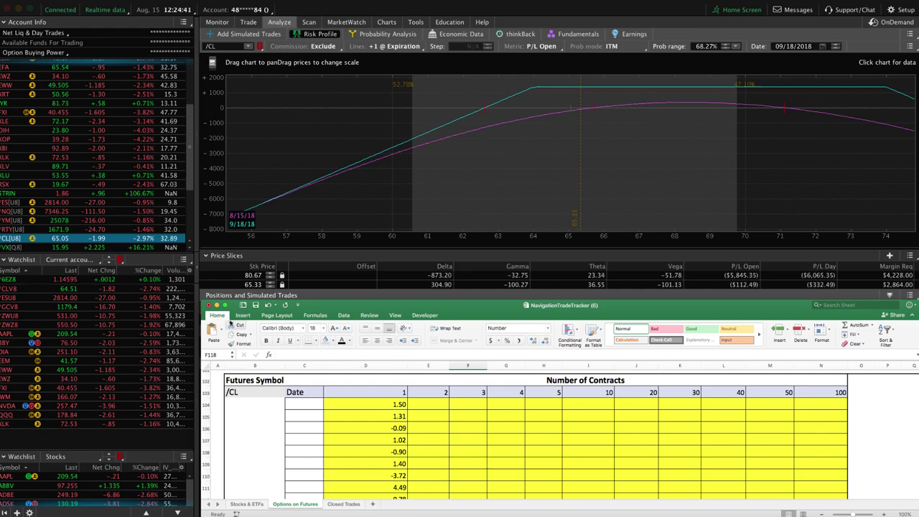
{"action": "left_click_drag", "start_coordinate": [202, 295], "coordinate": [0, 9]}
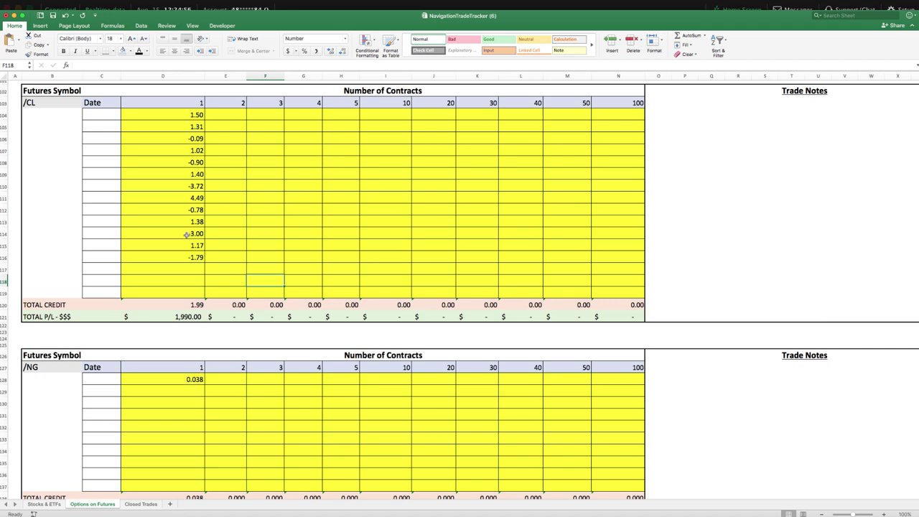
{"action": "scroll", "coordinate": [138, 188], "scroll_direction": "up", "scroll_amount": 20}
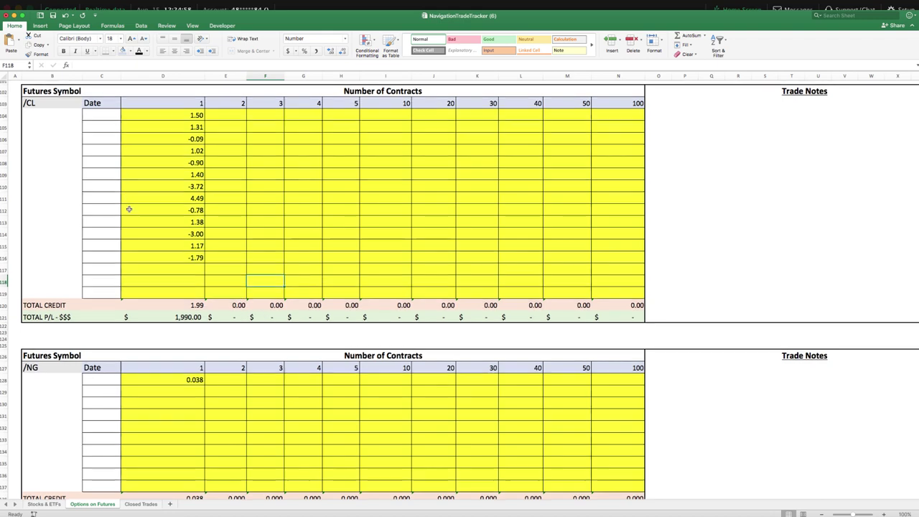
{"action": "scroll", "coordinate": [140, 212], "scroll_direction": "up", "scroll_amount": 4}
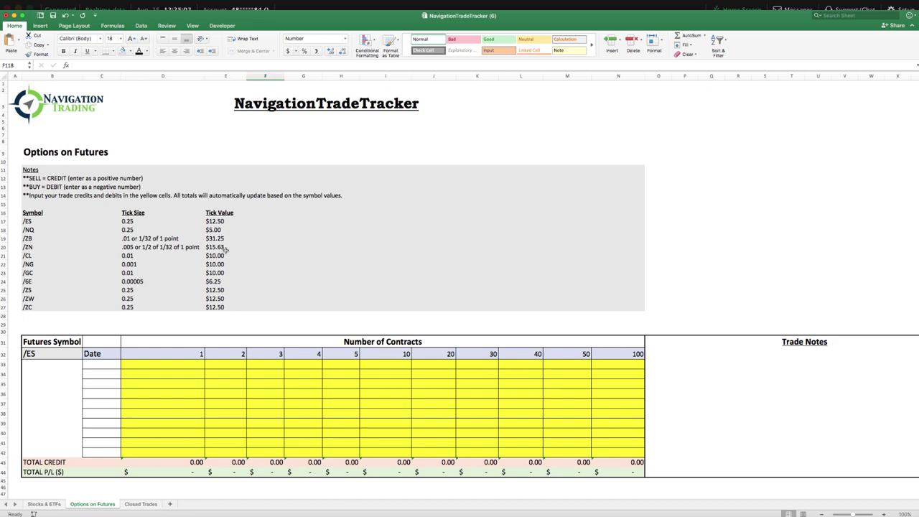
Step: Open the Stocks & ETFs sheet, clear the selection and review the EWW block and its notes
{"action": "left_click", "coordinate": [44, 504]}
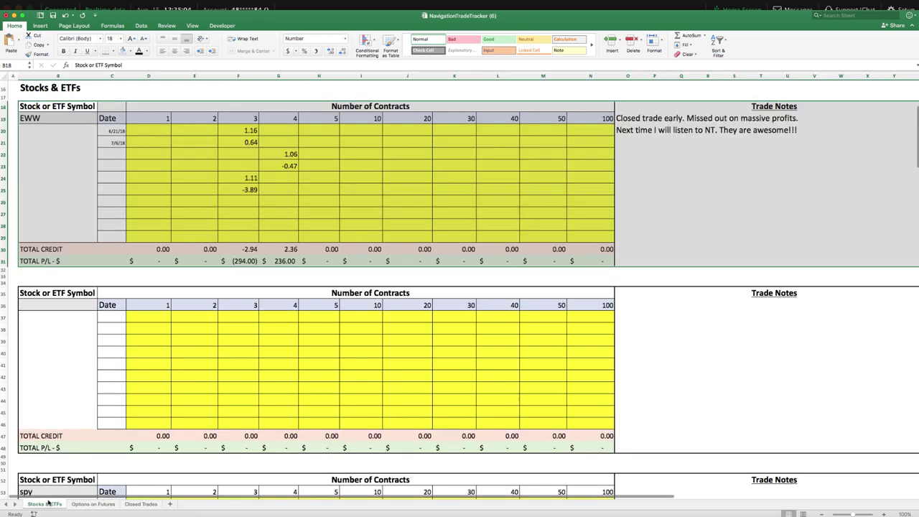
{"action": "scroll", "coordinate": [227, 375], "scroll_direction": "up", "scroll_amount": 5}
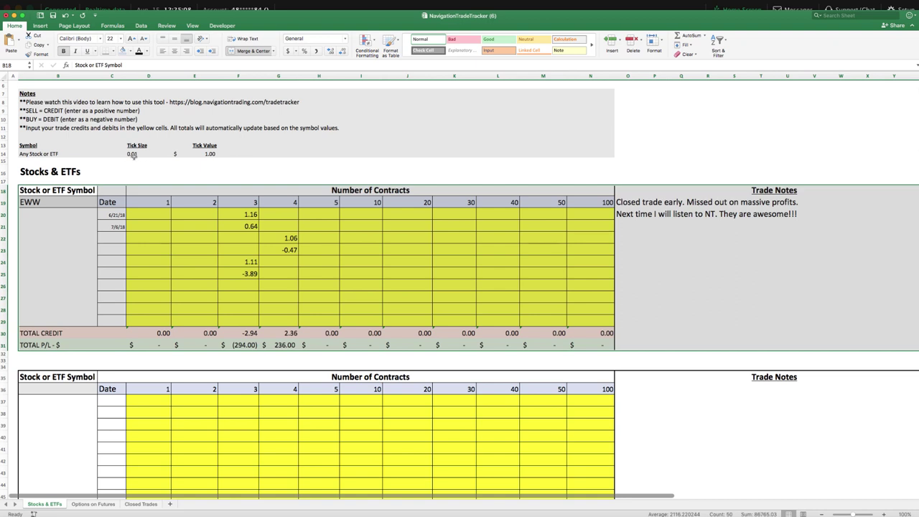
{"action": "left_click", "coordinate": [267, 273]}
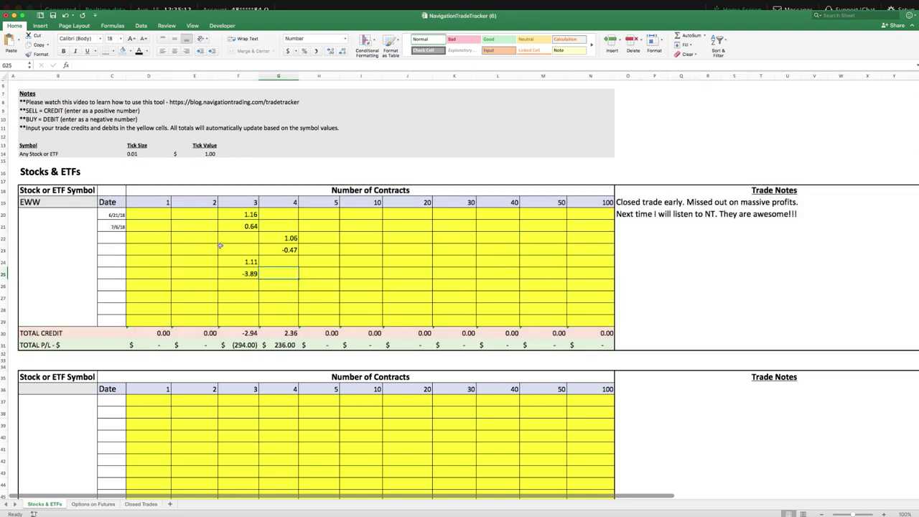
{"action": "scroll", "coordinate": [275, 267], "scroll_direction": "down", "scroll_amount": 1}
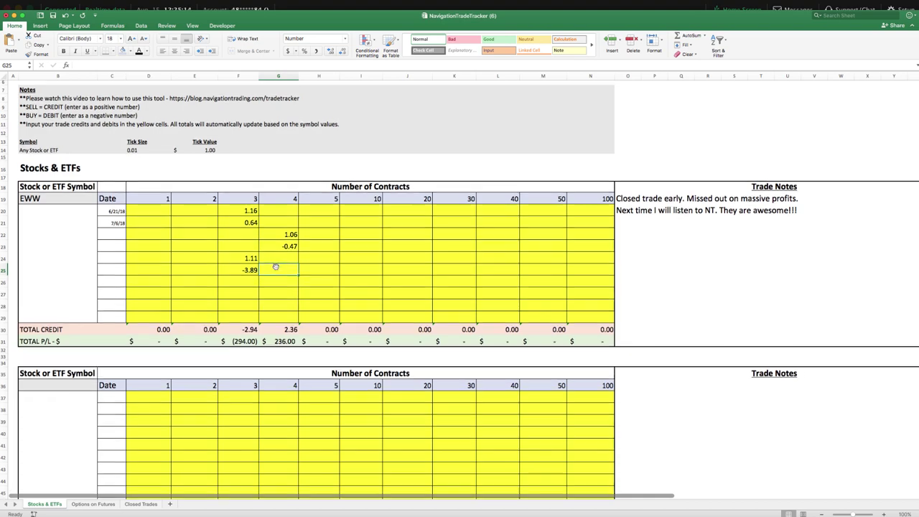
{"action": "scroll", "coordinate": [275, 266], "scroll_direction": "down", "scroll_amount": 10}
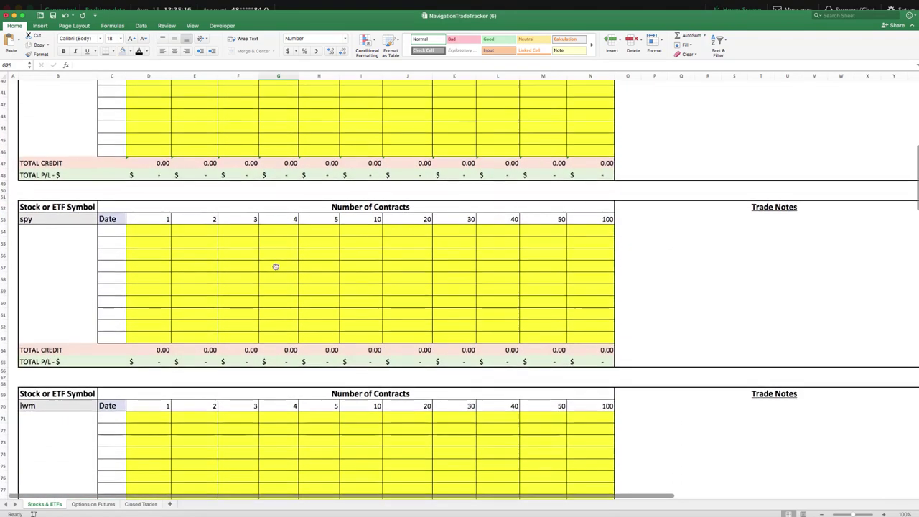
{"action": "scroll", "coordinate": [275, 266], "scroll_direction": "down", "scroll_amount": 1}
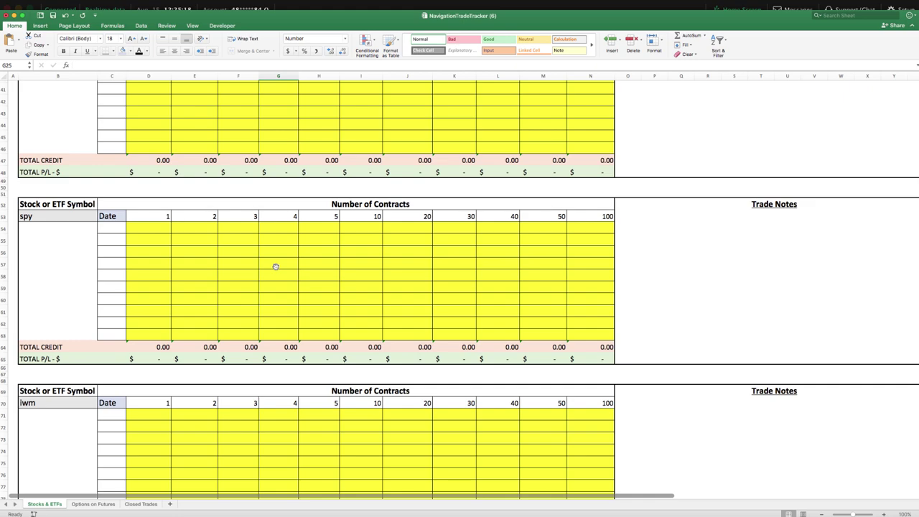
{"action": "scroll", "coordinate": [276, 266], "scroll_direction": "up", "scroll_amount": 12}
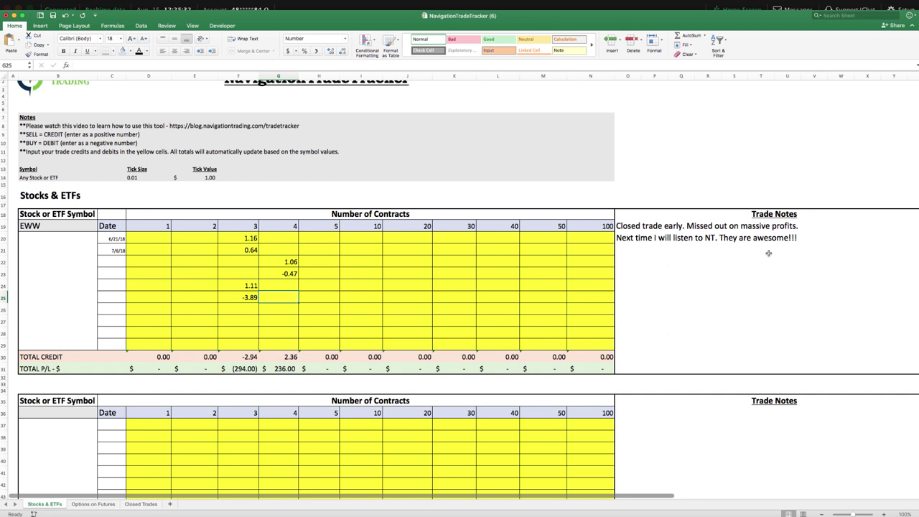
{"action": "scroll", "coordinate": [765, 253], "scroll_direction": "up", "scroll_amount": 2}
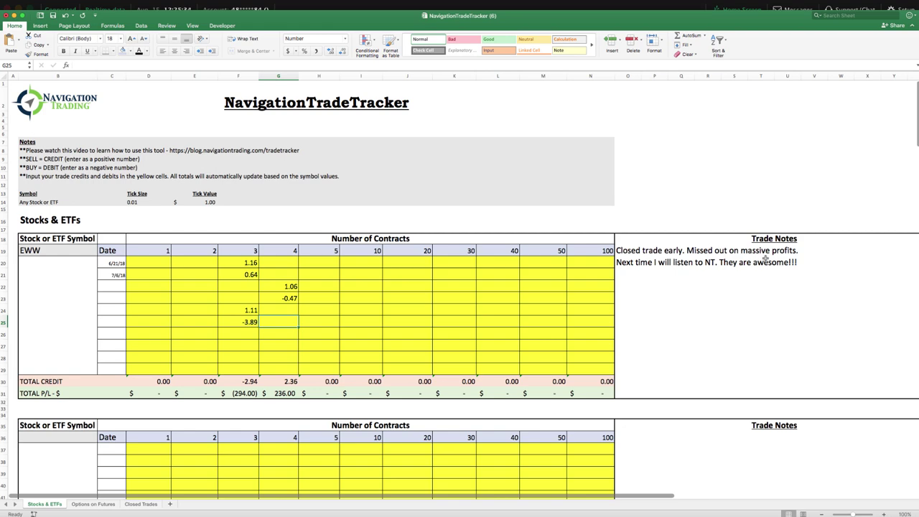